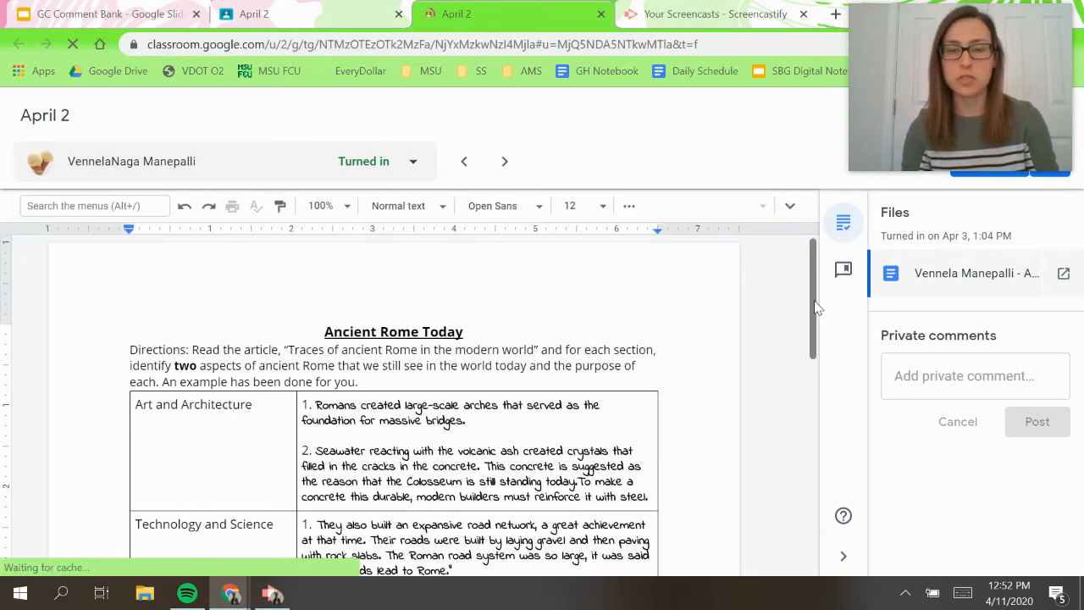
# Select the text from "This concrete is suggested" to the end of Art and Architecture item 2
pyautogui.moveTo(815, 314); pyautogui.dragTo(816, 330)
pyautogui.click(675, 411)
pyautogui.moveTo(675, 411); pyautogui.dragTo(509, 381)
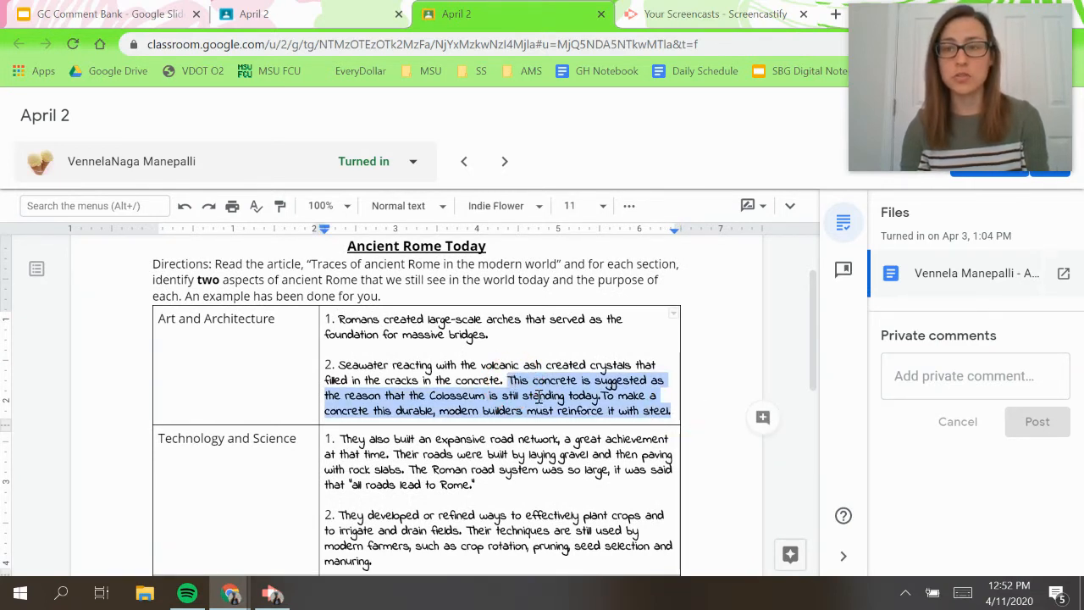
pyautogui.click(761, 423)
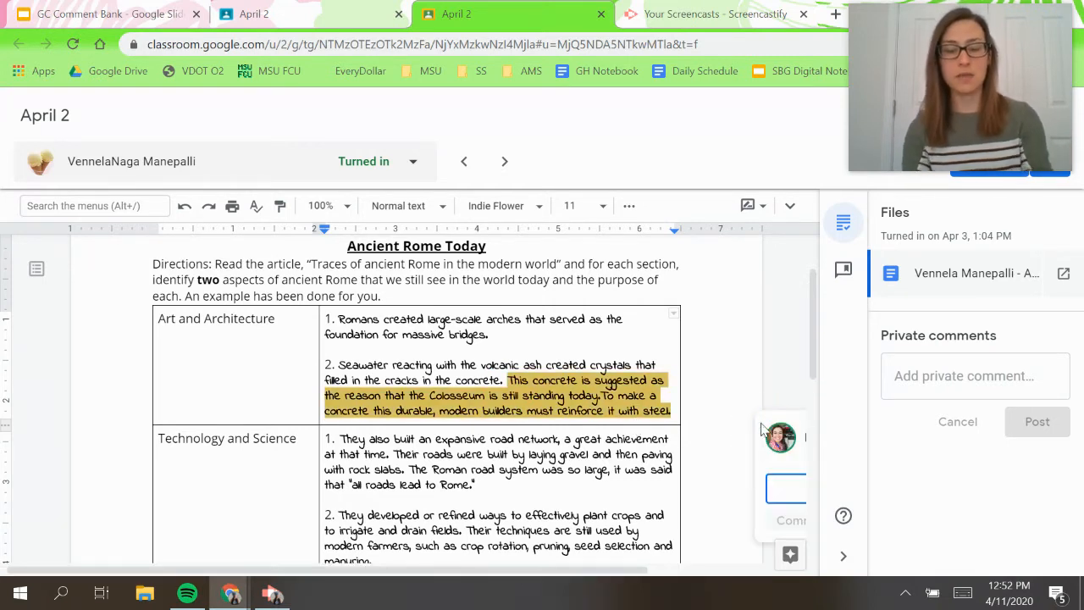
pyautogui.write('Great ko')
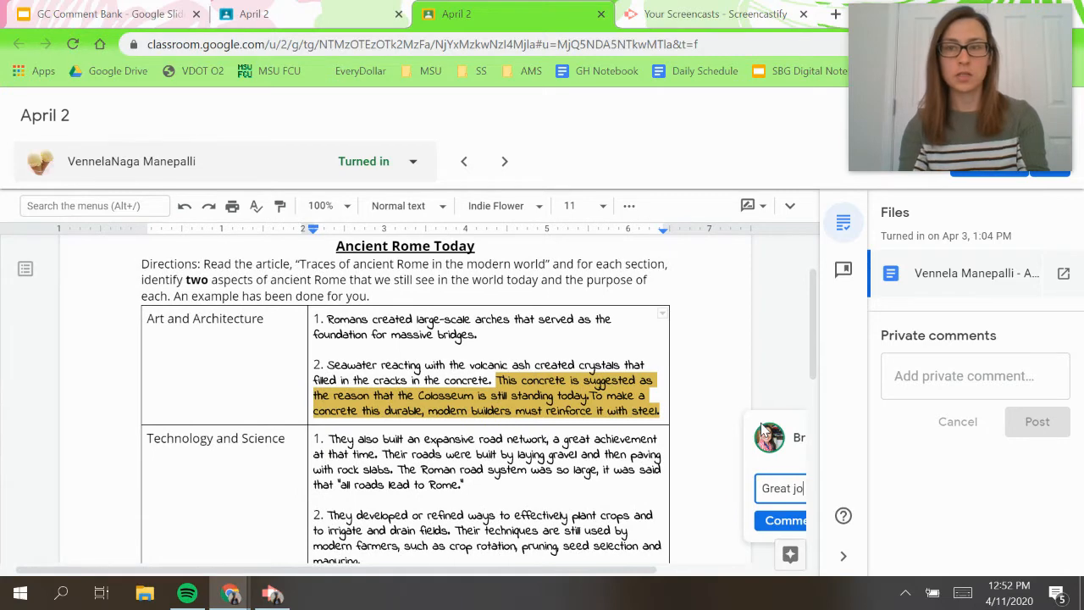
pyautogui.write('b!')
pyautogui.moveTo(617, 570); pyautogui.dragTo(691, 570)
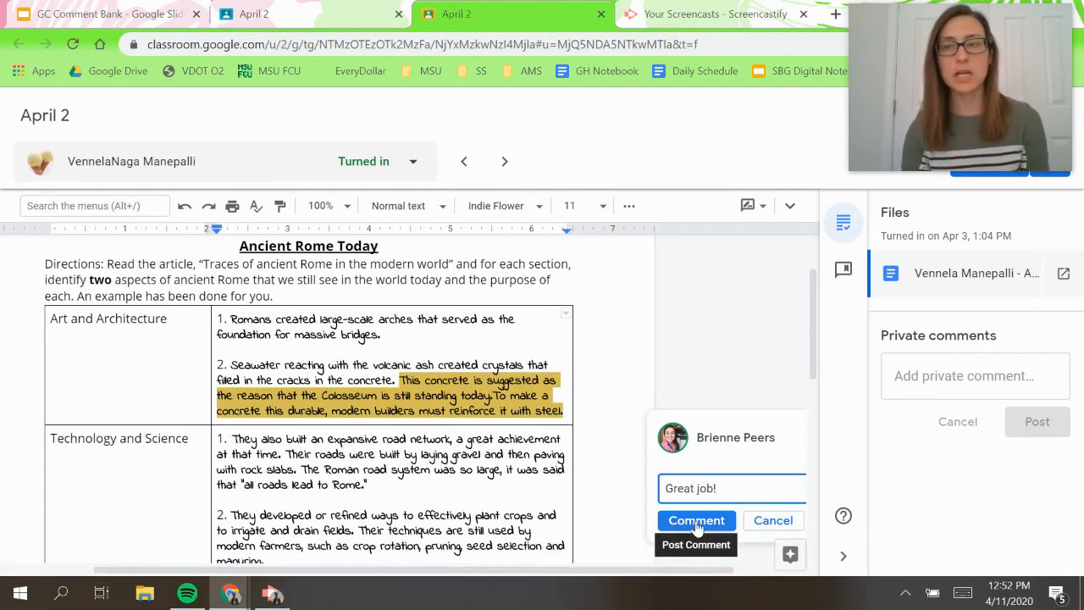
pyautogui.click(773, 520)
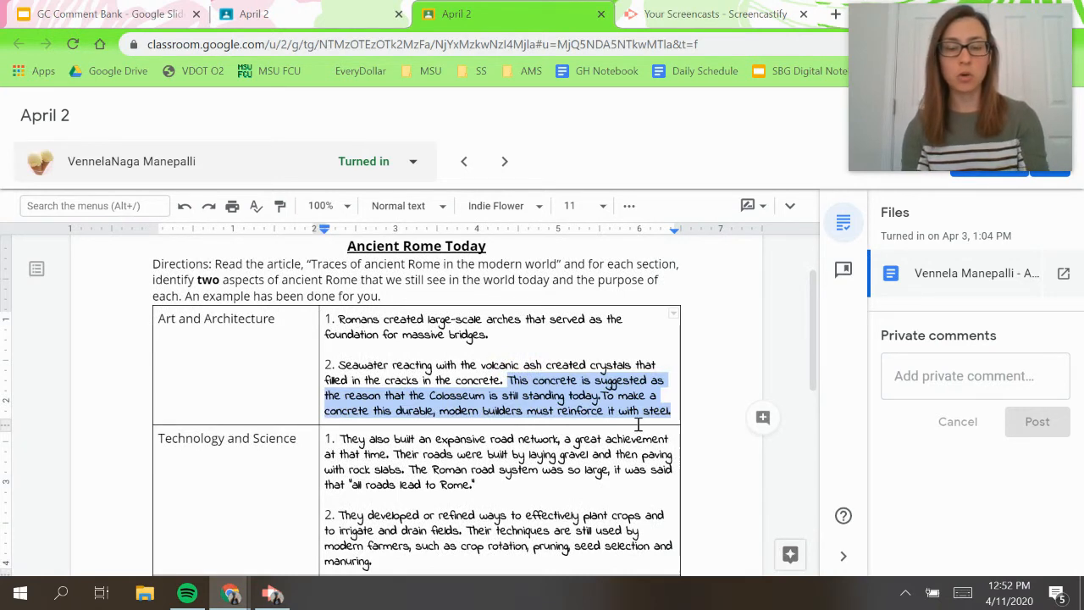
pyautogui.hotkey('ctrl', 'alt', 'm')
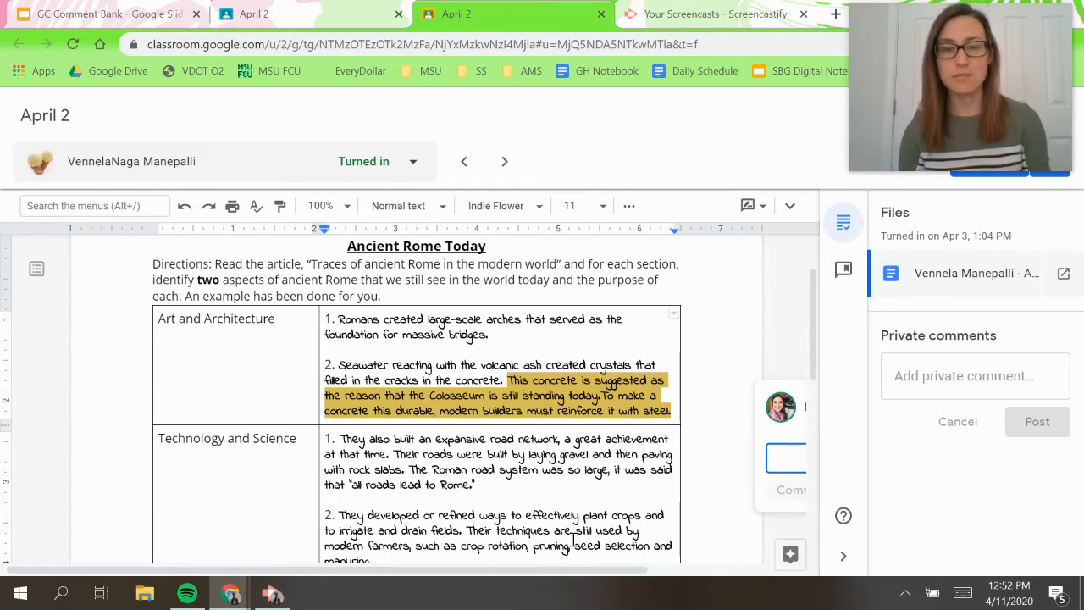
pyautogui.moveTo(573, 570); pyautogui.dragTo(649, 584)
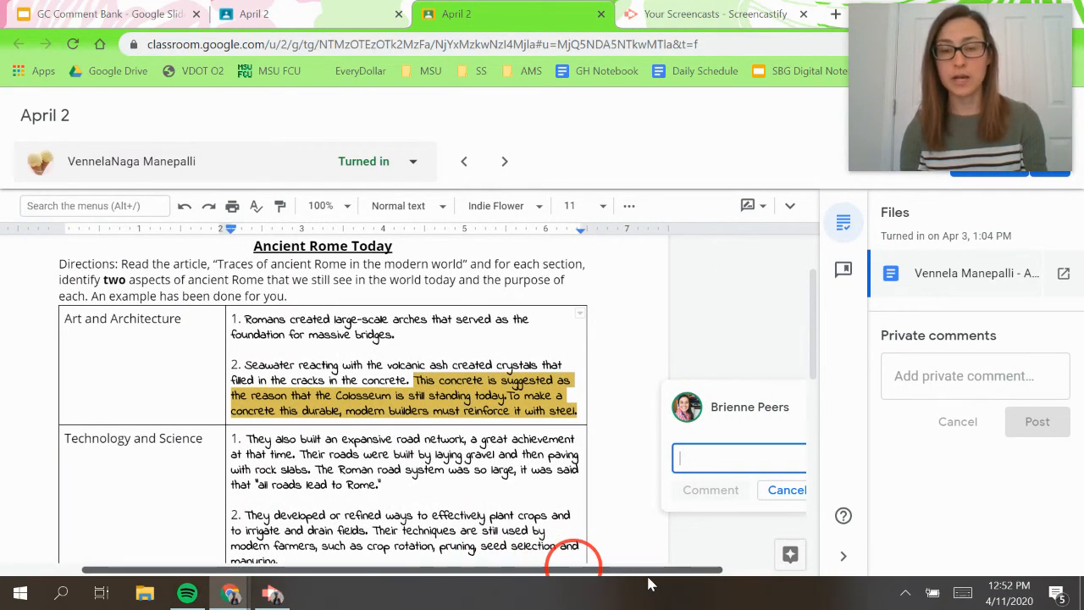
pyautogui.write('Great job!')
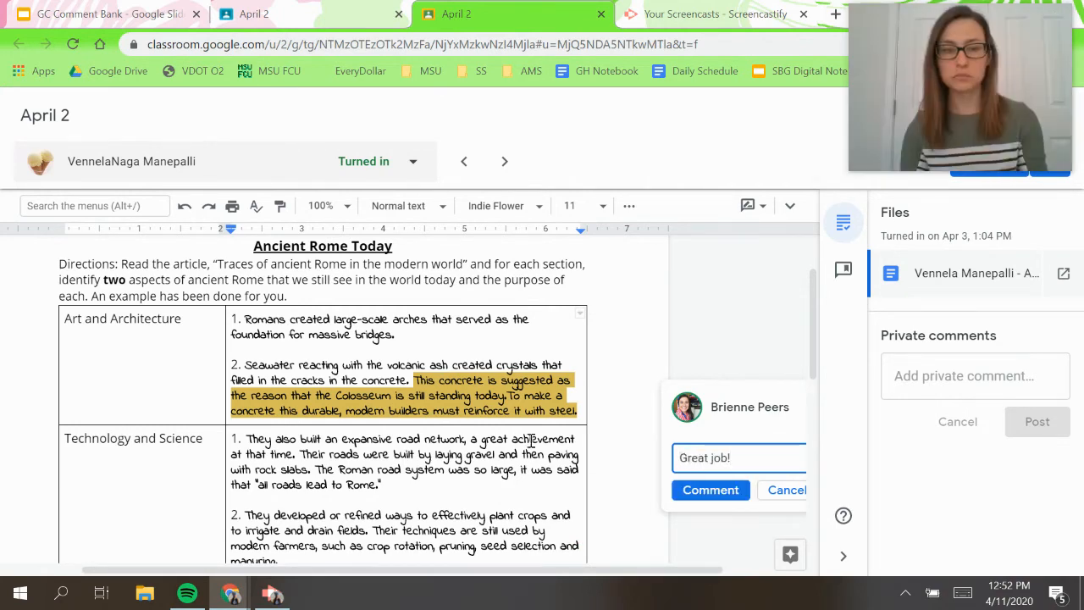
pyautogui.click(784, 489)
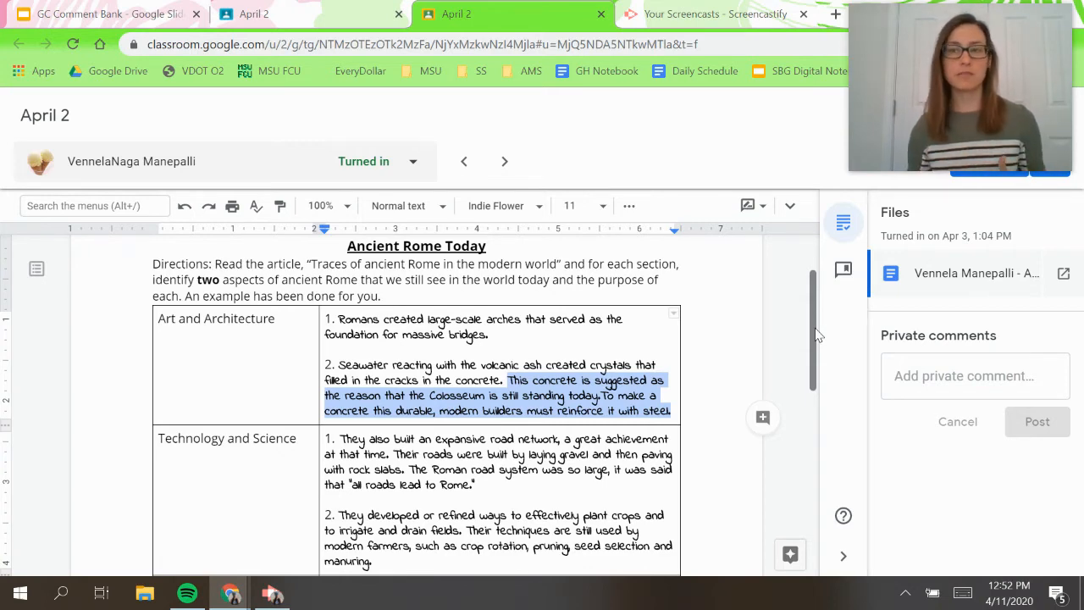
# Open the comment bank and look through its saved comments
pyautogui.moveTo(816, 333); pyautogui.dragTo(811, 337)
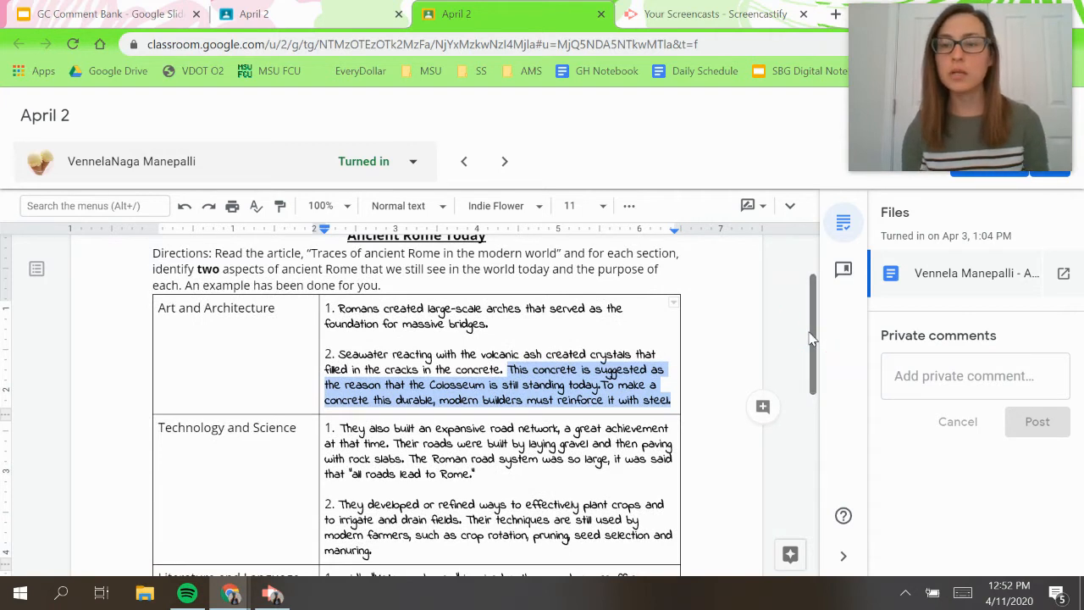
pyautogui.click(844, 269)
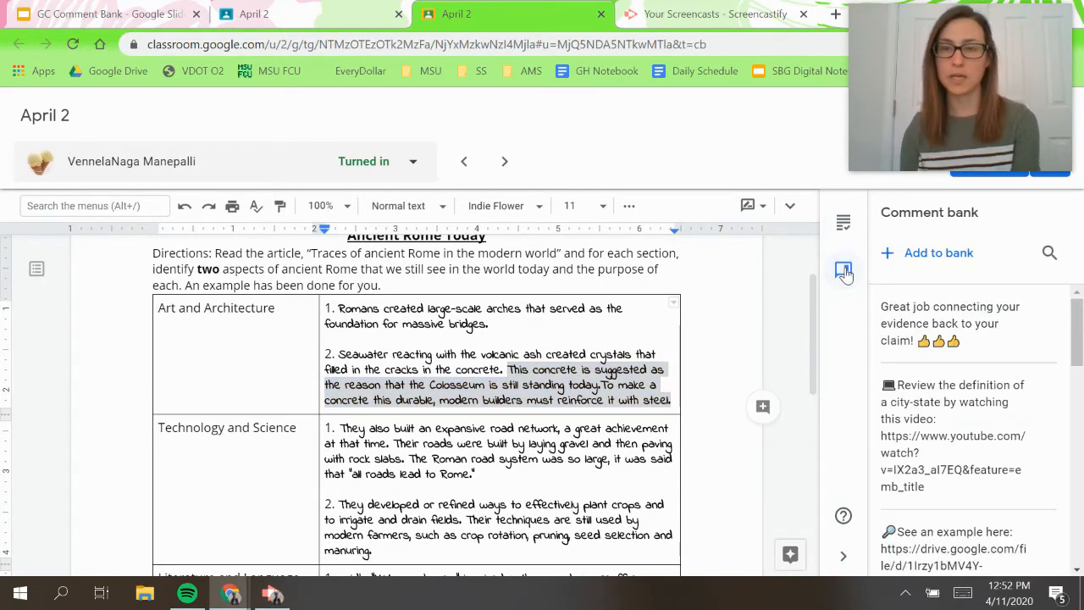
pyautogui.moveTo(1072, 330); pyautogui.dragTo(1072, 438)
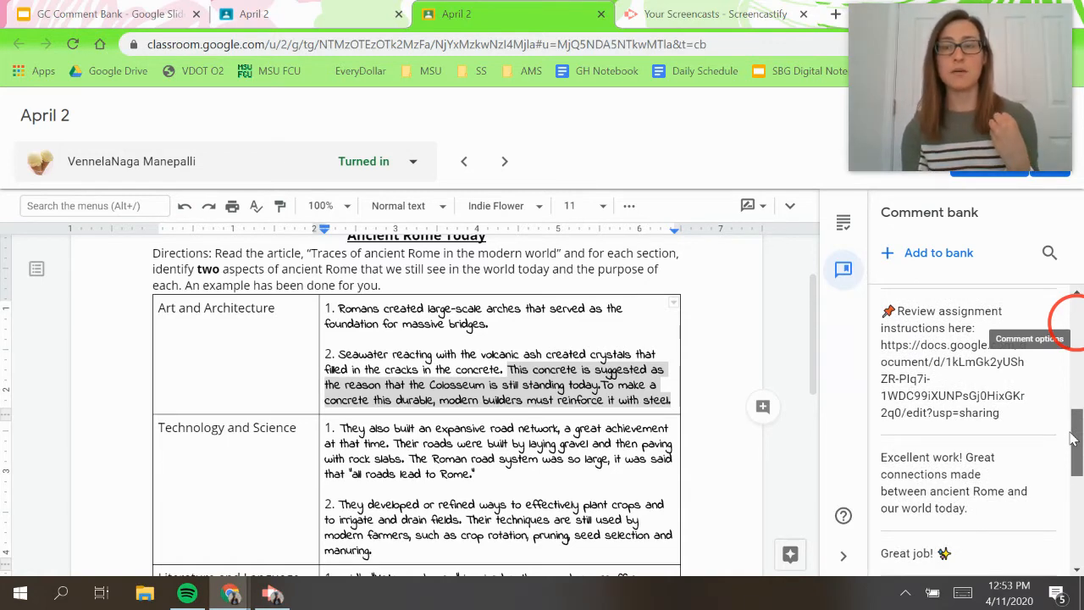
pyautogui.moveTo(1072, 438); pyautogui.dragTo(1076, 316)
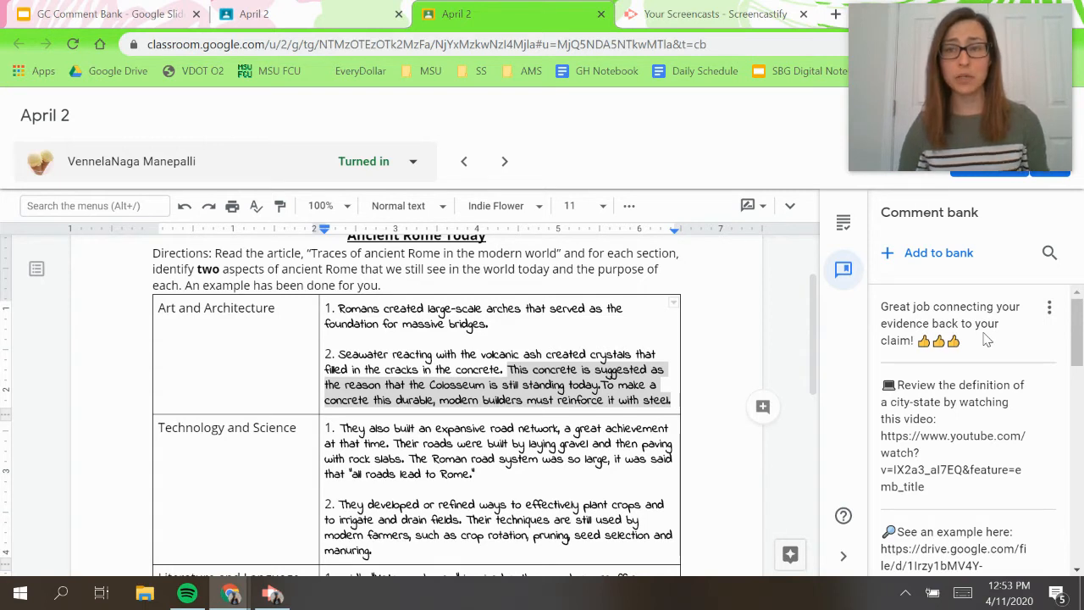
# Post the comment "Nice job connecting to the present." on the selected concrete sentences in Art and Architecture item 2
pyautogui.click(762, 411)
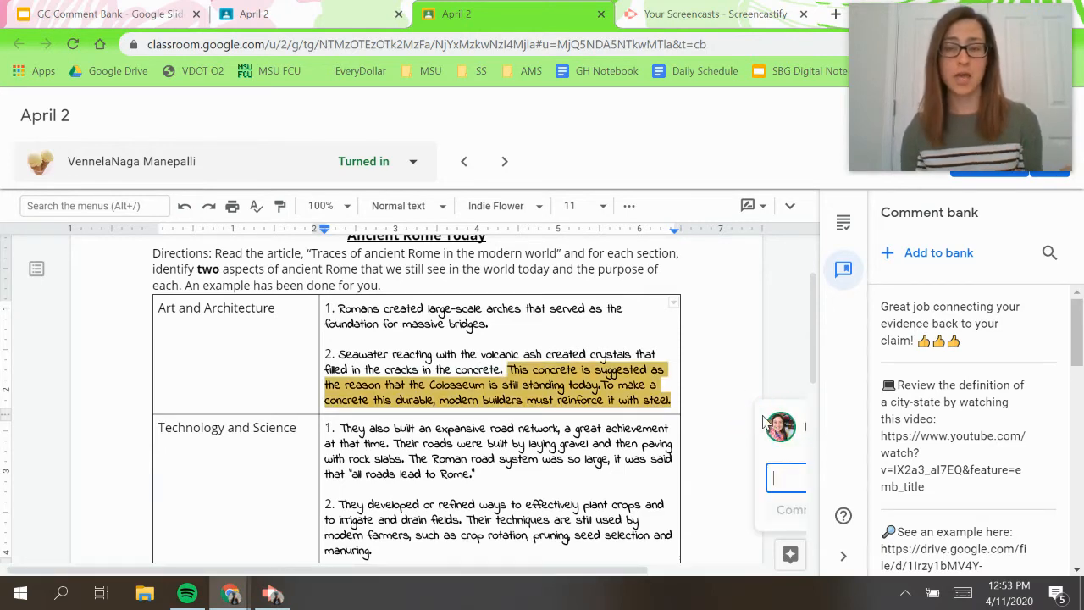
pyautogui.moveTo(633, 567); pyautogui.dragTo(703, 581)
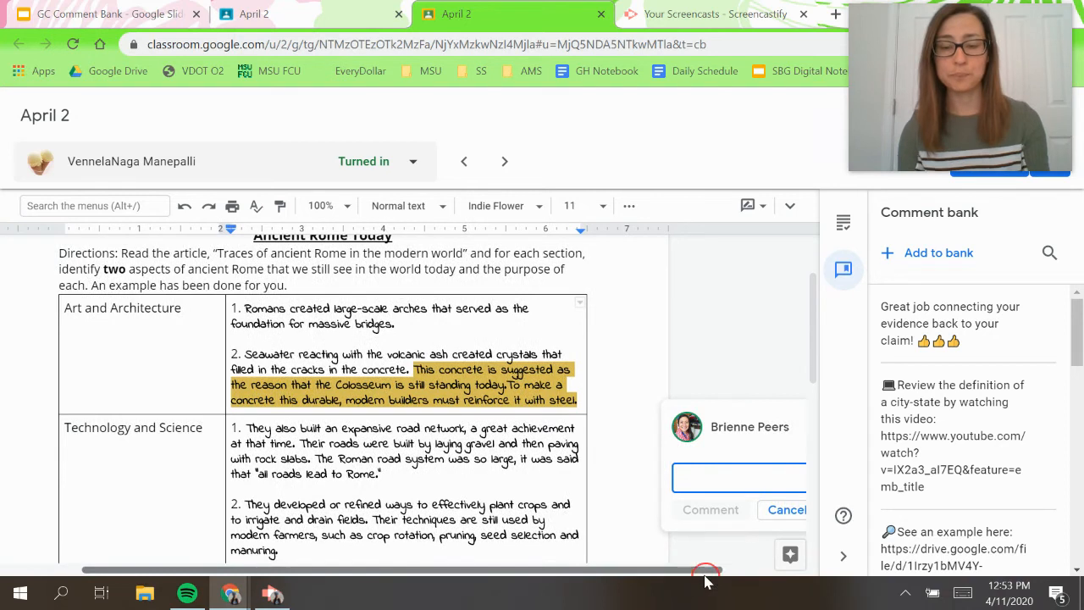
pyautogui.write('Nice ')
pyautogui.write('job')
pyautogui.press('BackSpace')
pyautogui.write('ob connec')
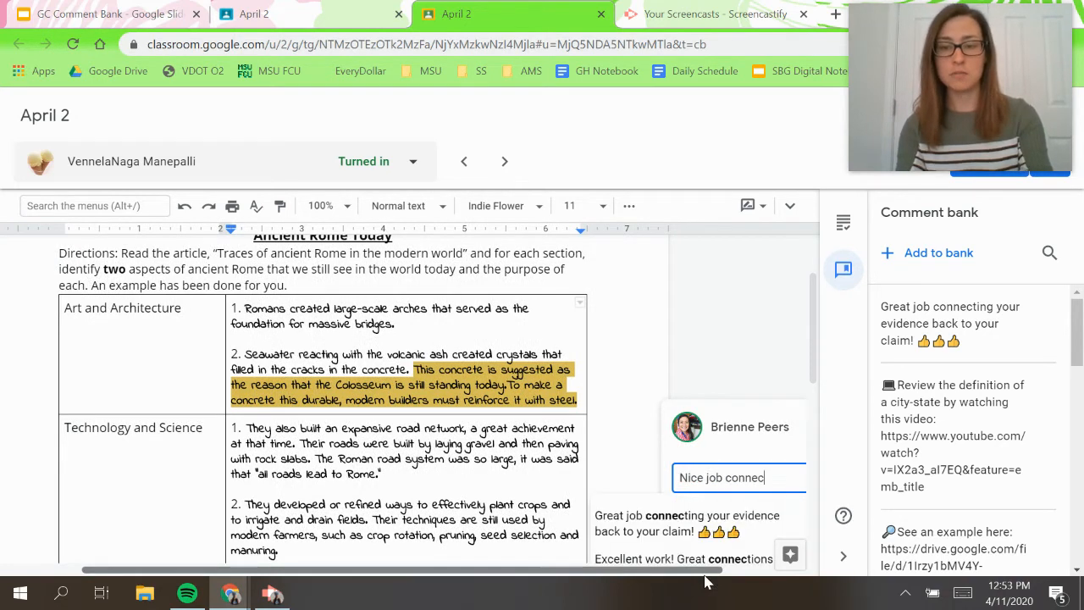
pyautogui.write('ting to the pre')
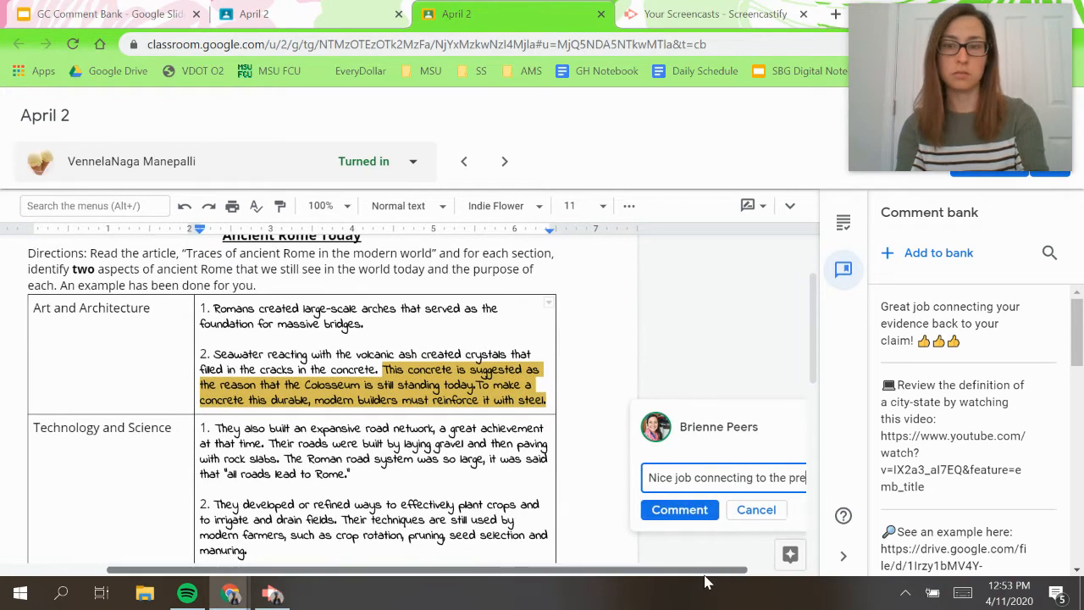
pyautogui.write('sent.')
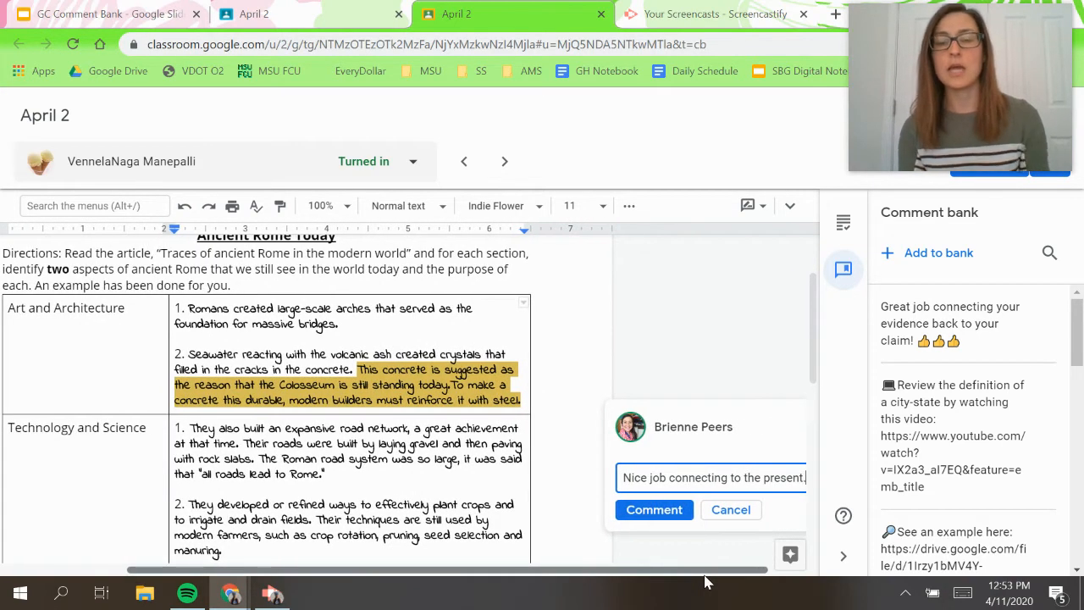
pyautogui.moveTo(653, 561); pyautogui.dragTo(733, 562)
pyautogui.click(616, 510)
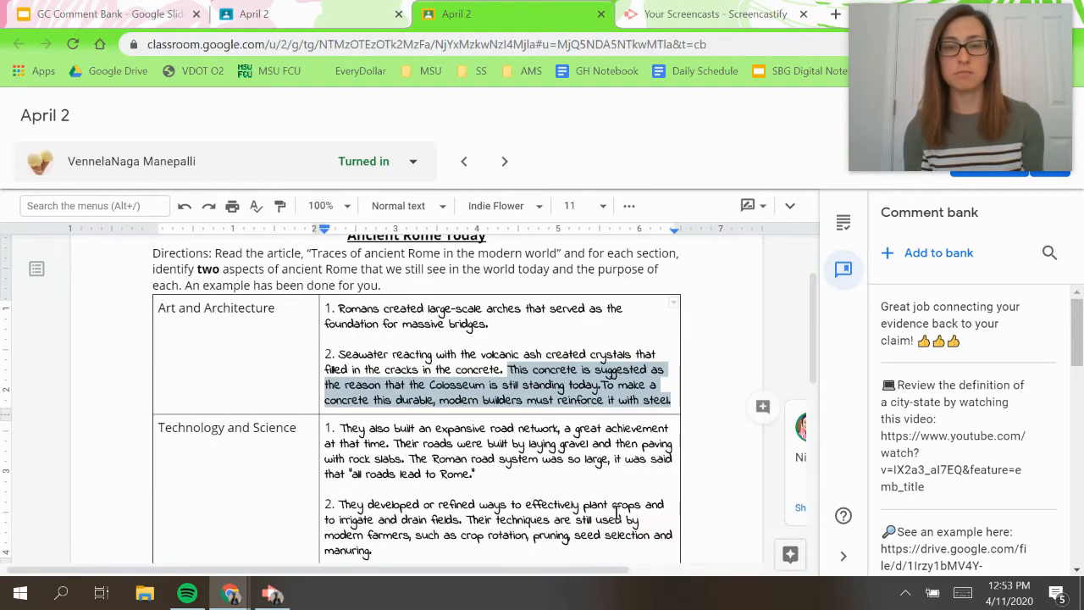
# Add the posted comment "Nice job connecting to the present." to the comment bank, together with a second comment, "Needs improvement here."
pyautogui.moveTo(590, 568); pyautogui.dragTo(762, 581)
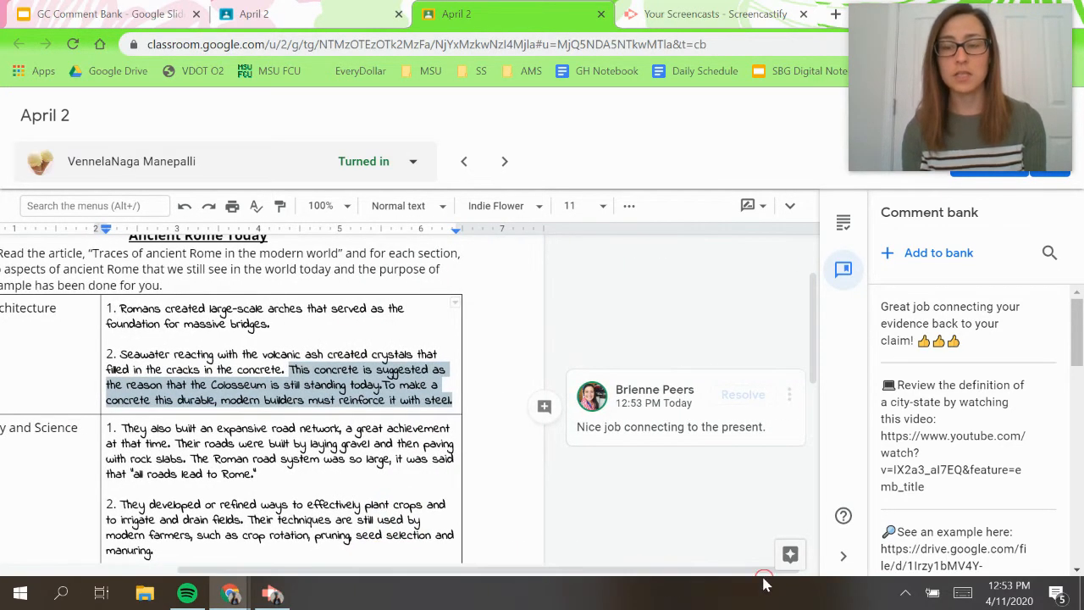
pyautogui.click(789, 398)
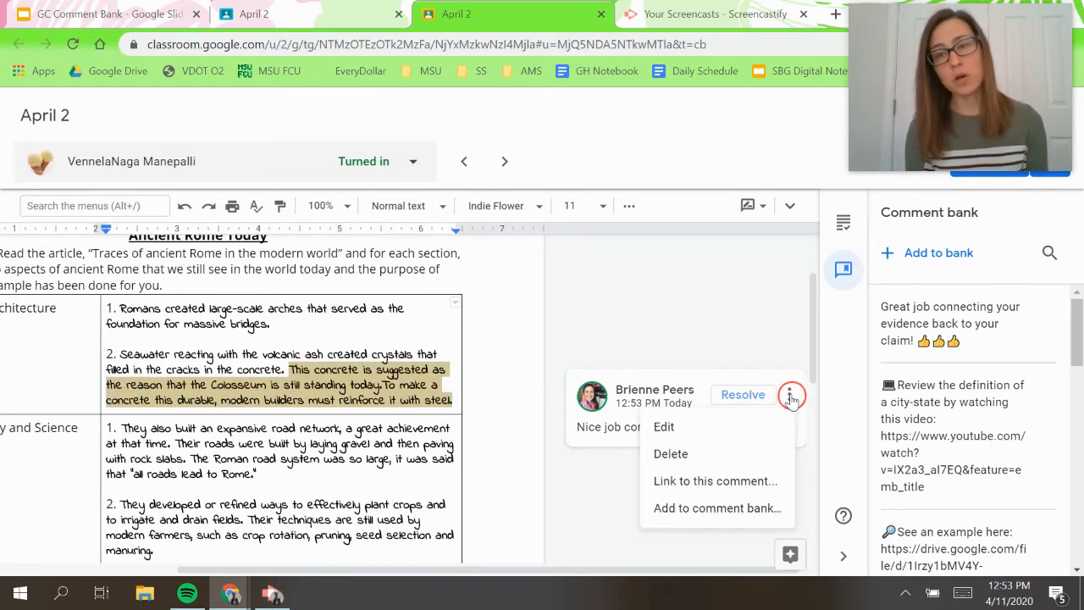
pyautogui.click(754, 509)
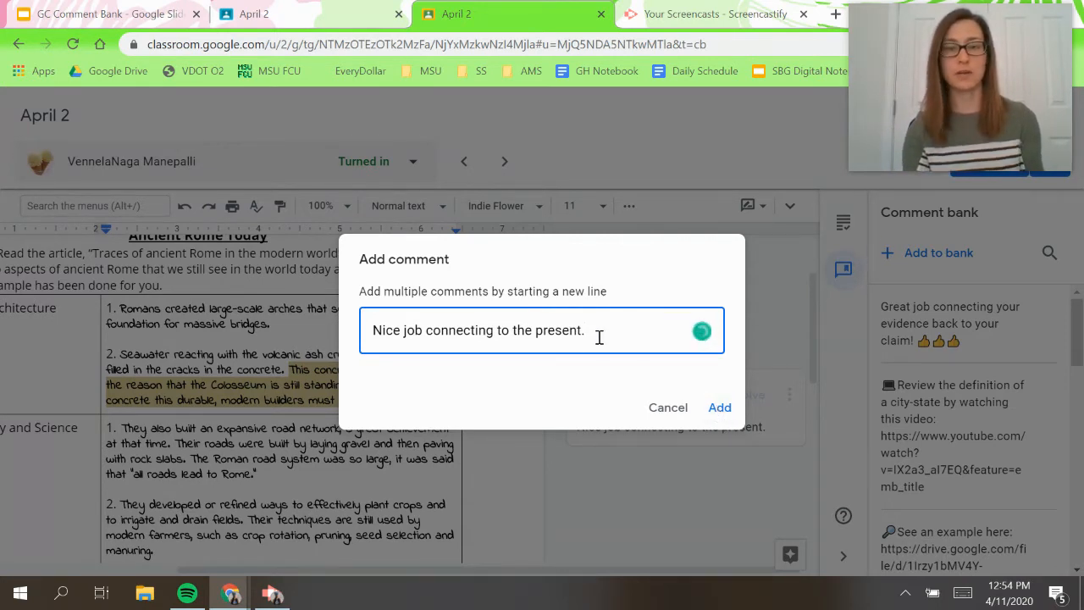
pyautogui.press('Return')
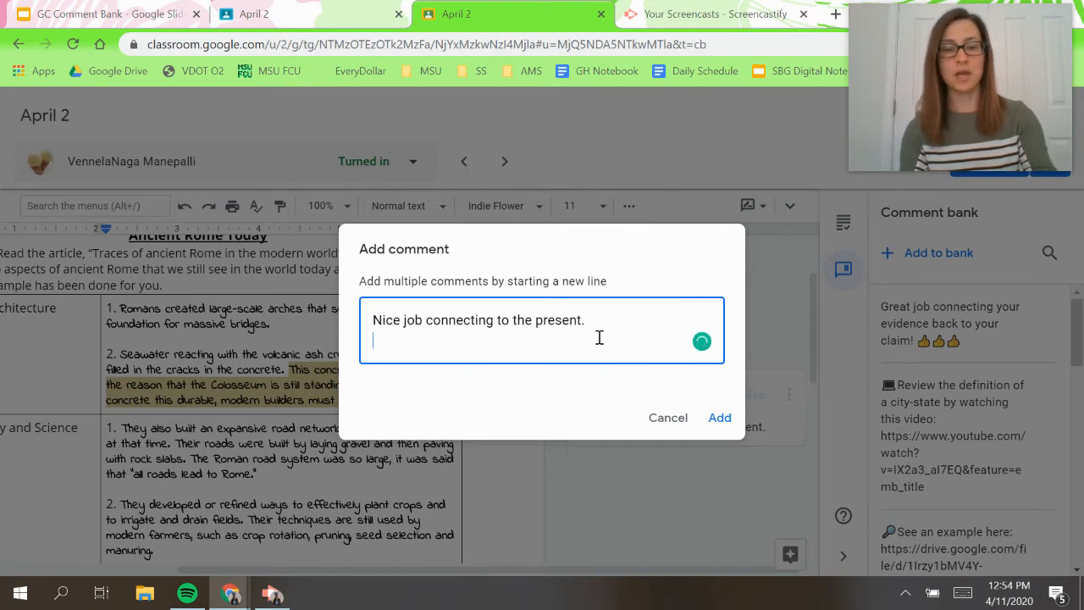
pyautogui.write('Needs ')
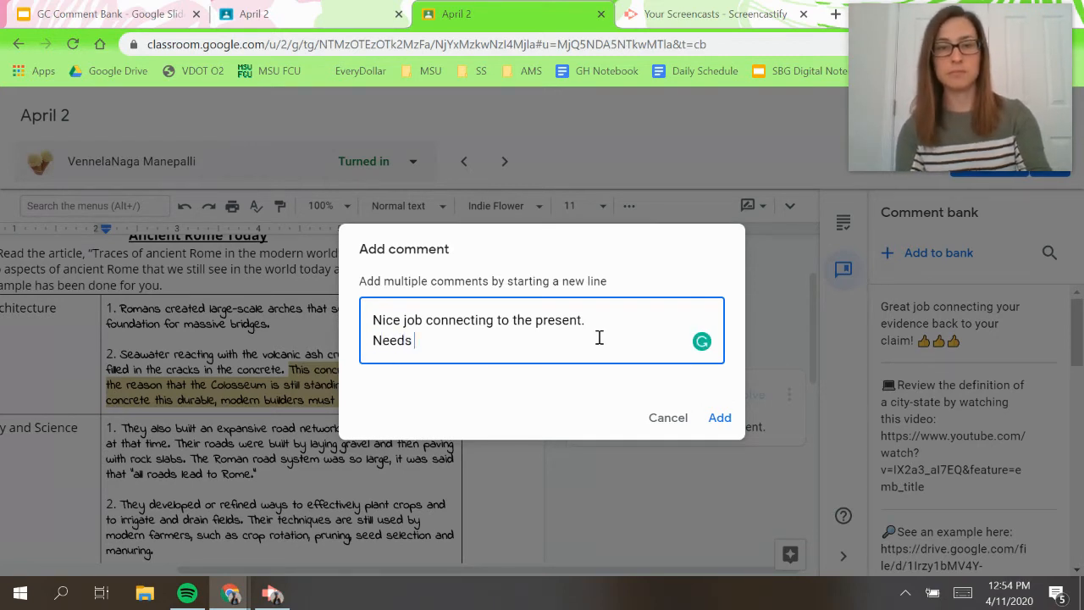
pyautogui.write('improvement here.')
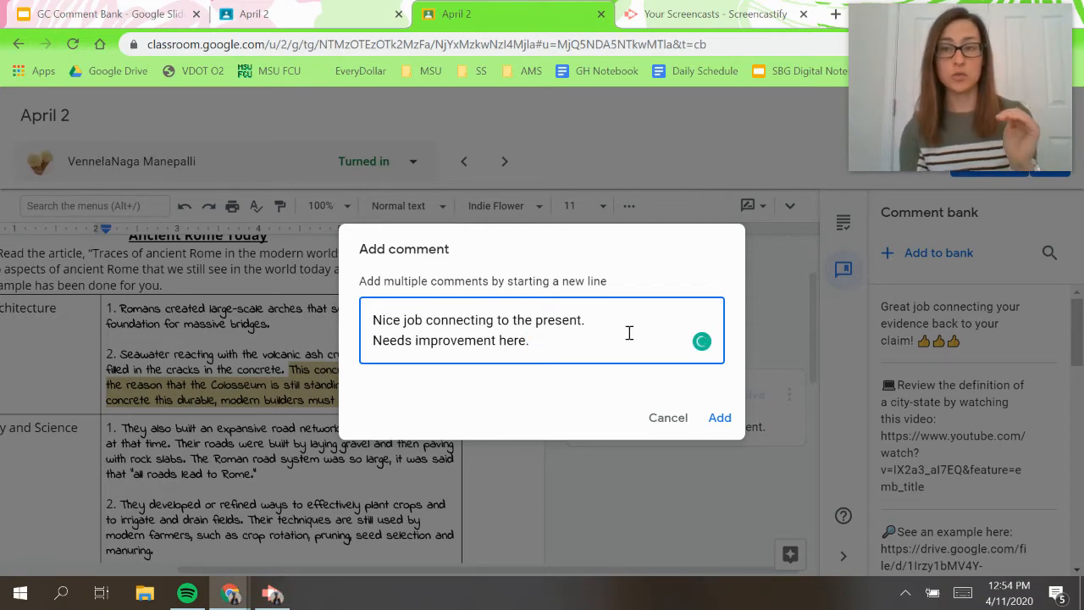
pyautogui.click(719, 420)
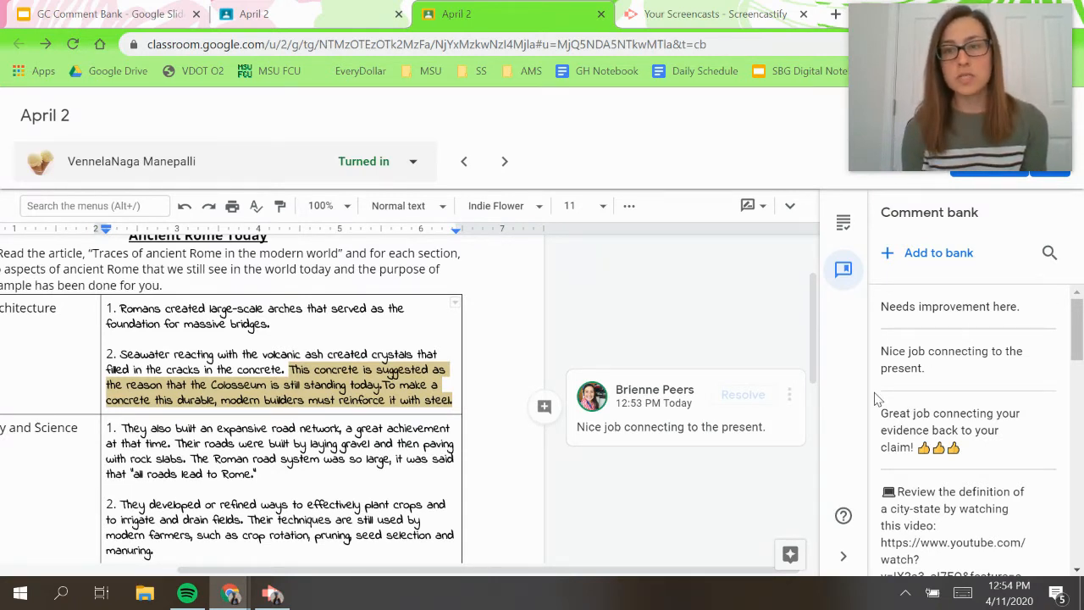
# Comment on Technology and Science item 1 with the saved "Great job! ✨" comment, found through the hashtag search "#great job"
pyautogui.moveTo(685, 571); pyautogui.dragTo(544, 584)
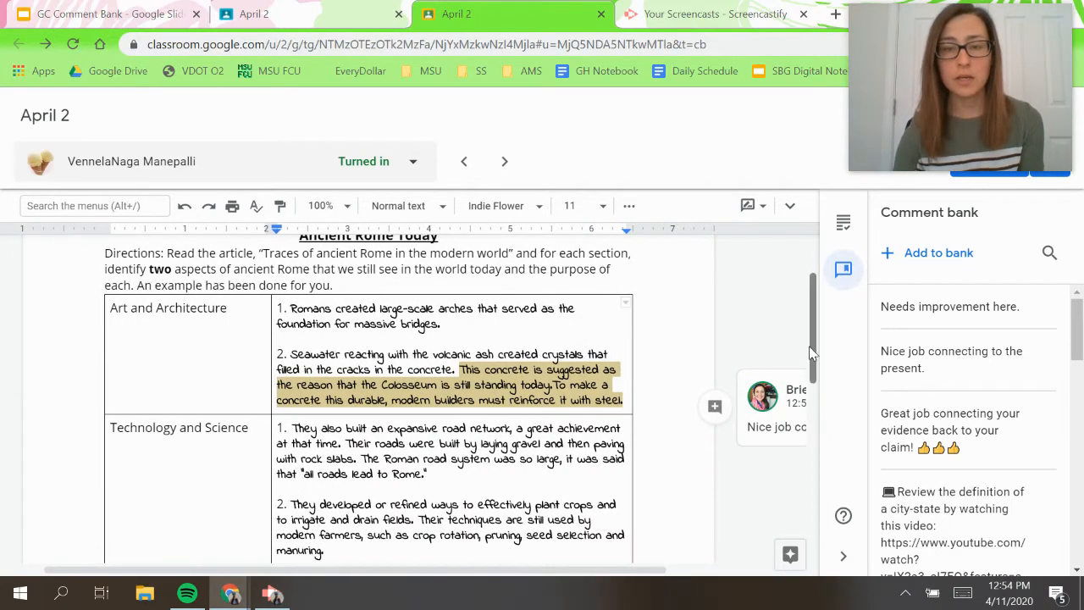
pyautogui.moveTo(439, 480); pyautogui.dragTo(293, 437)
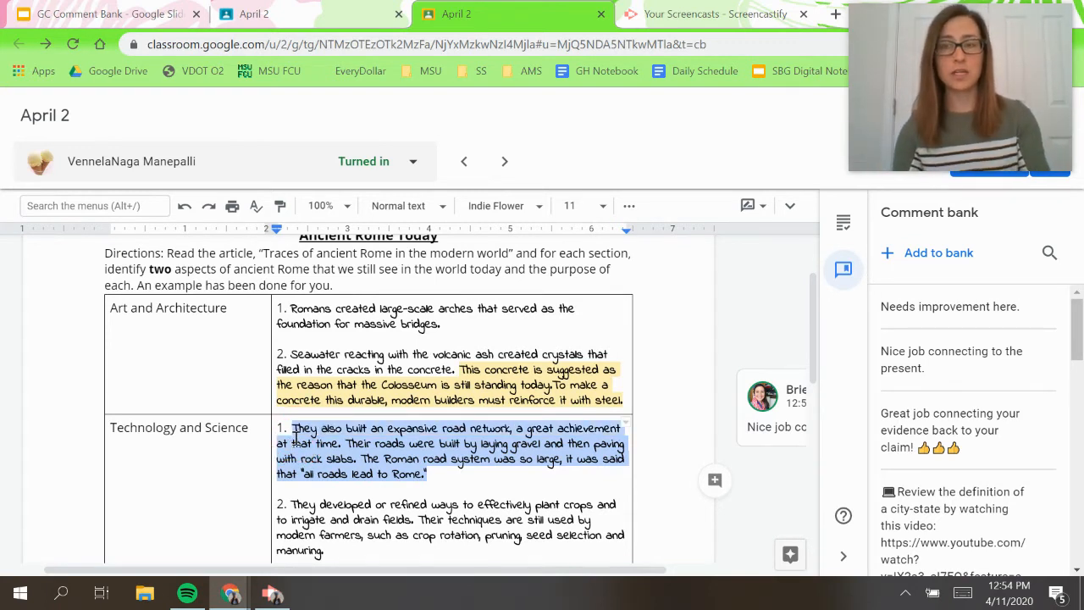
pyautogui.hotkey('ctrl', 'alt', 'm')
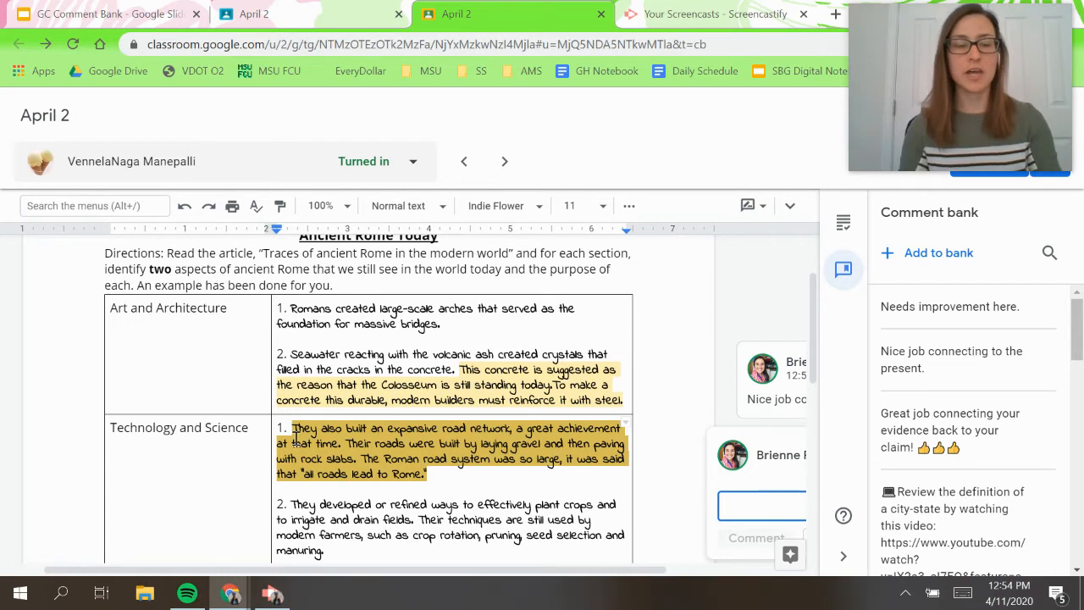
pyautogui.write('#')
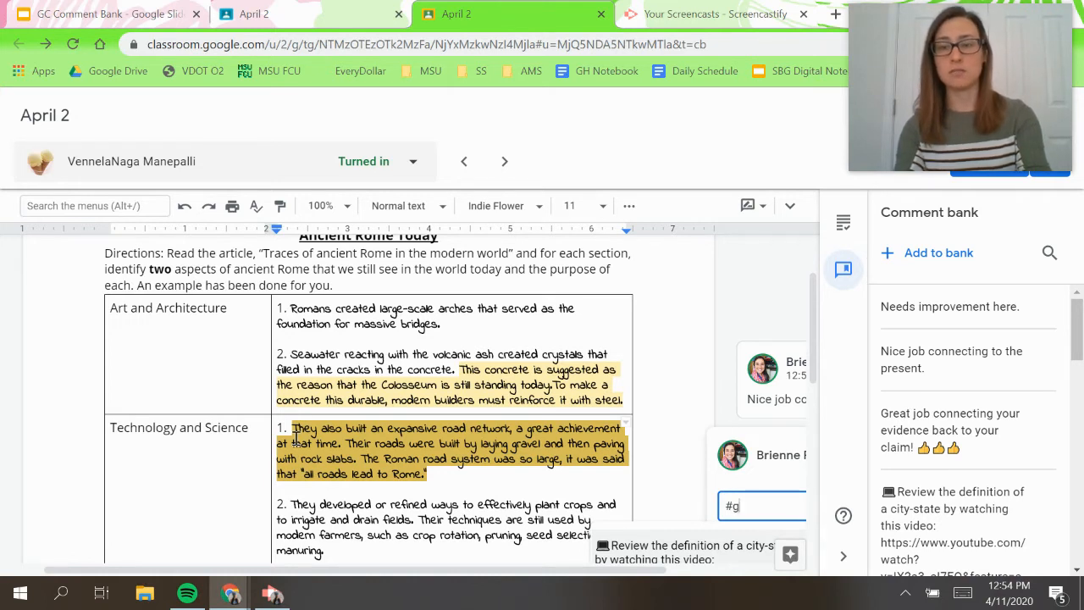
pyautogui.write('greaat')
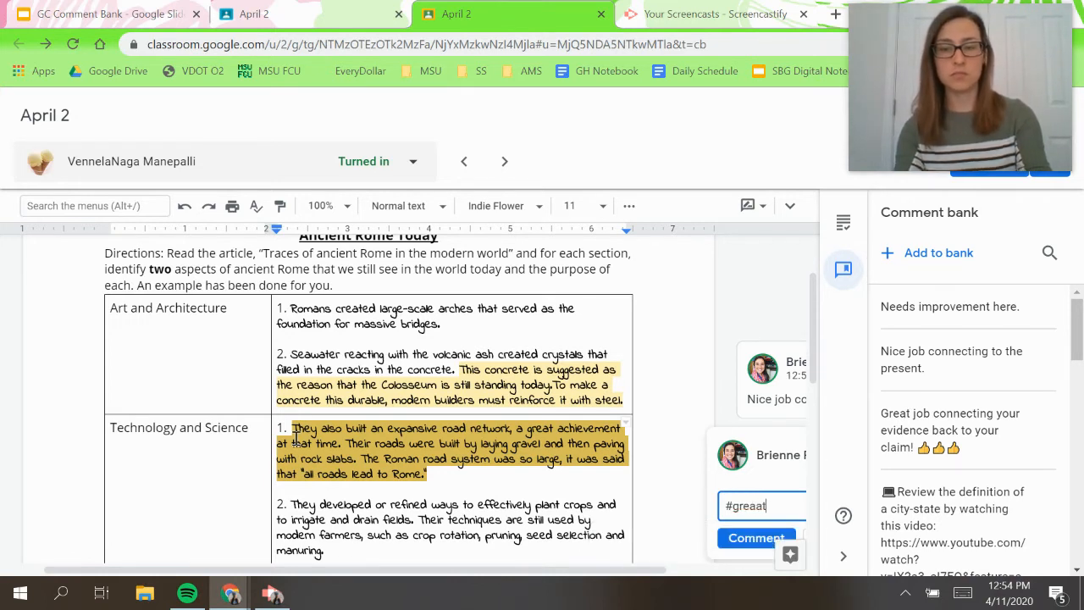
pyautogui.press('BackSpace')
pyautogui.press('BackSpace')
pyautogui.write('t job')
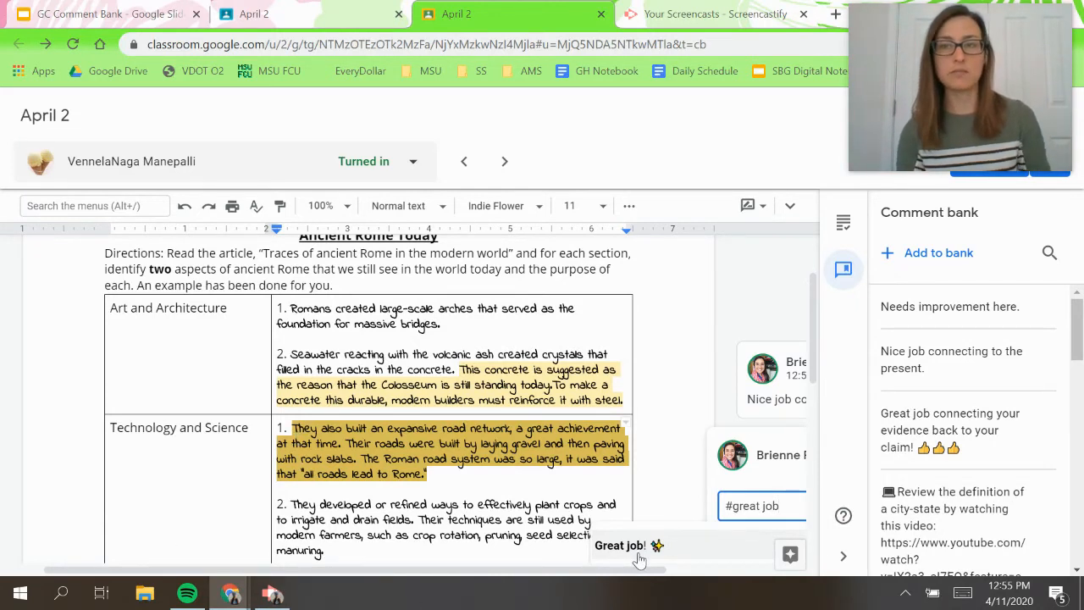
pyautogui.click(638, 552)
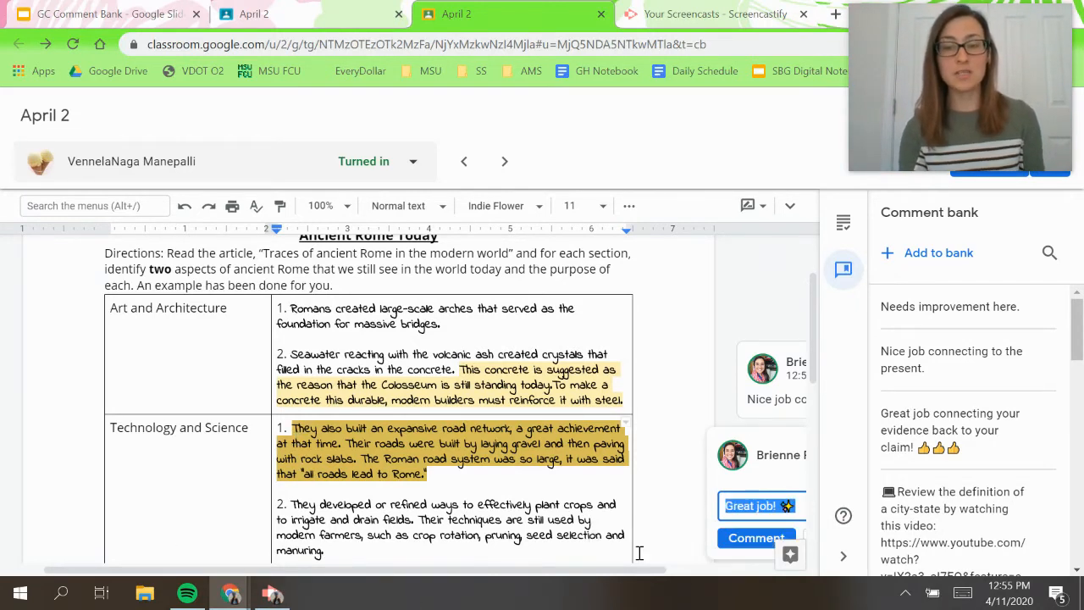
pyautogui.hotkey('ctrl', 'Return')
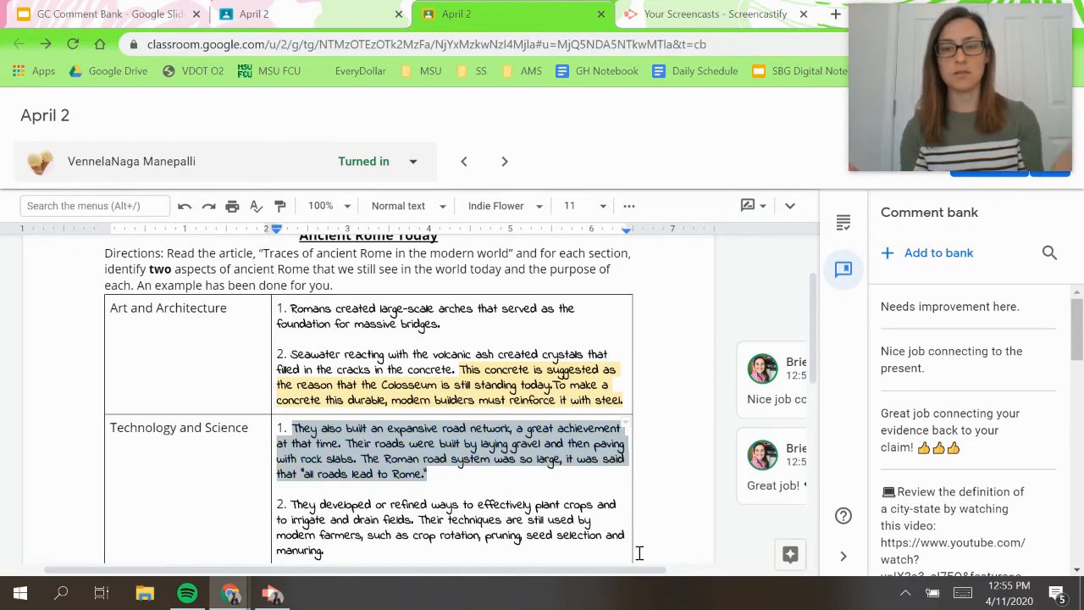
# Comment on Technology and Science item 2 with the saved "Review the definition of a city-state by watching this video" comment, picked from the hashtag suggestions
pyautogui.click(625, 573)
pyautogui.moveTo(626, 573); pyautogui.dragTo(757, 573)
pyautogui.moveTo(815, 298); pyautogui.dragTo(818, 349)
pyautogui.click(167, 386)
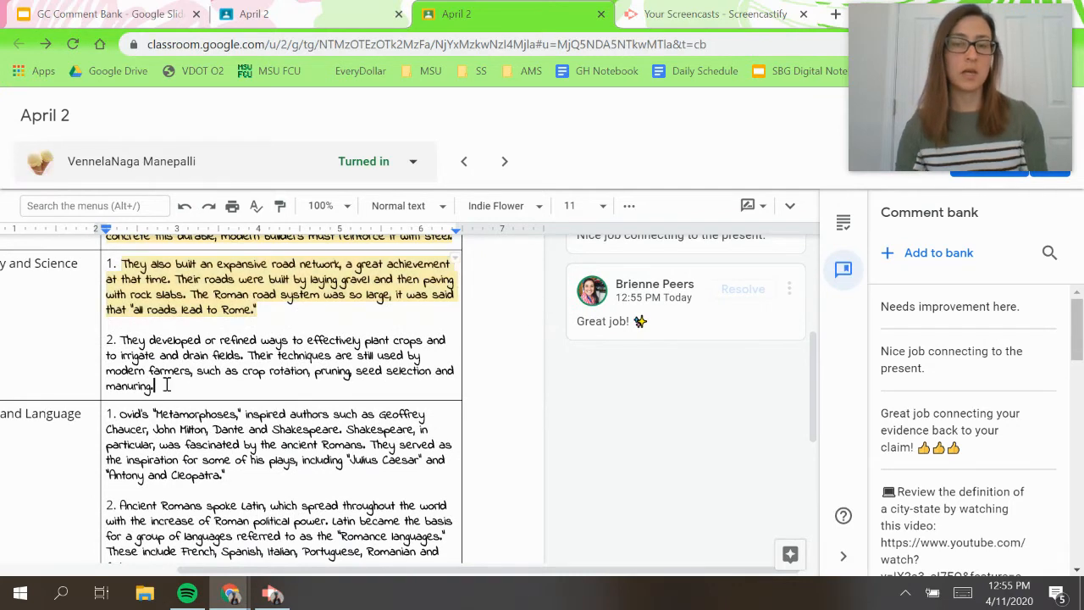
pyautogui.moveTo(167, 385); pyautogui.dragTo(123, 347)
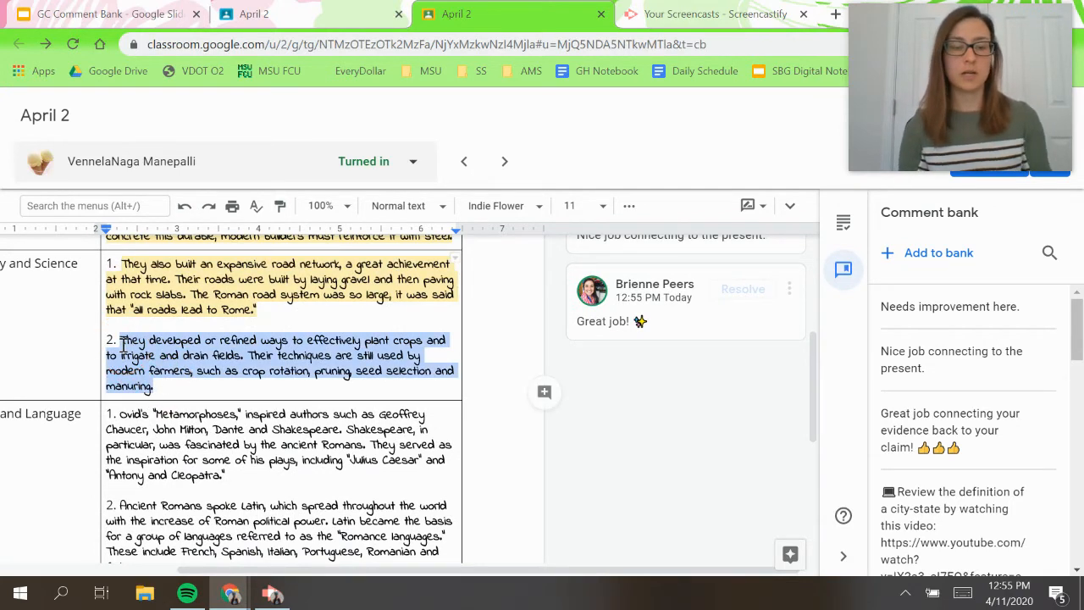
pyautogui.hotkey('ctrl', 'alt', 'm')
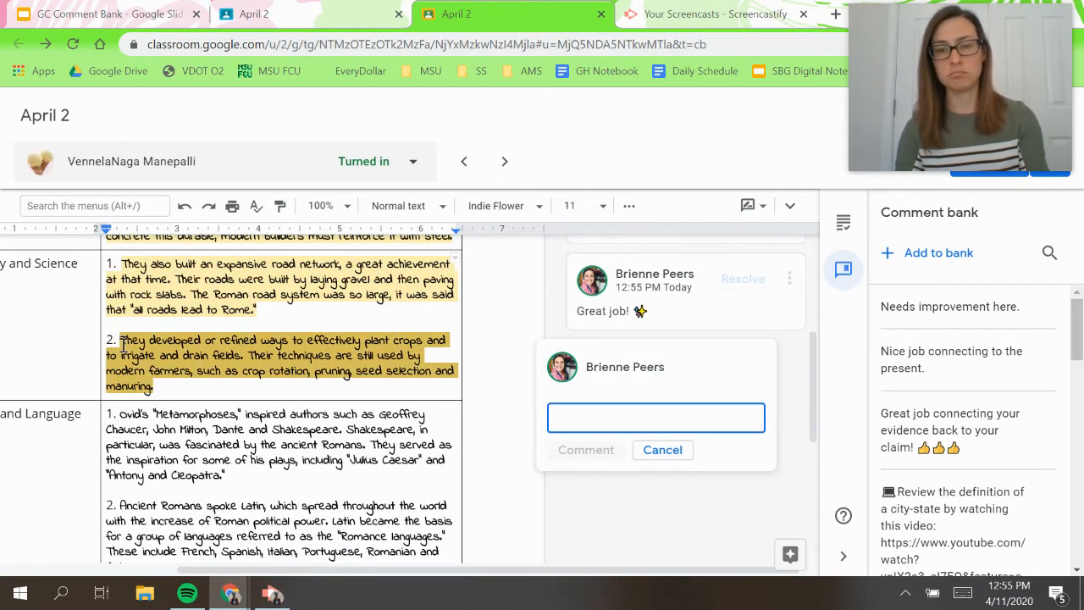
pyautogui.write('#')
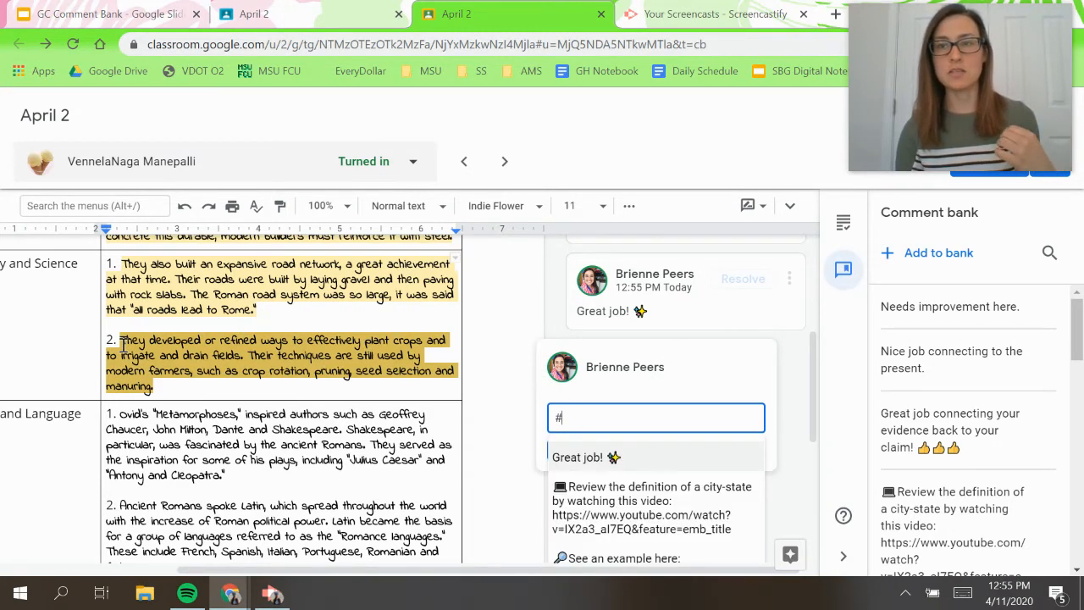
pyautogui.press('Down')
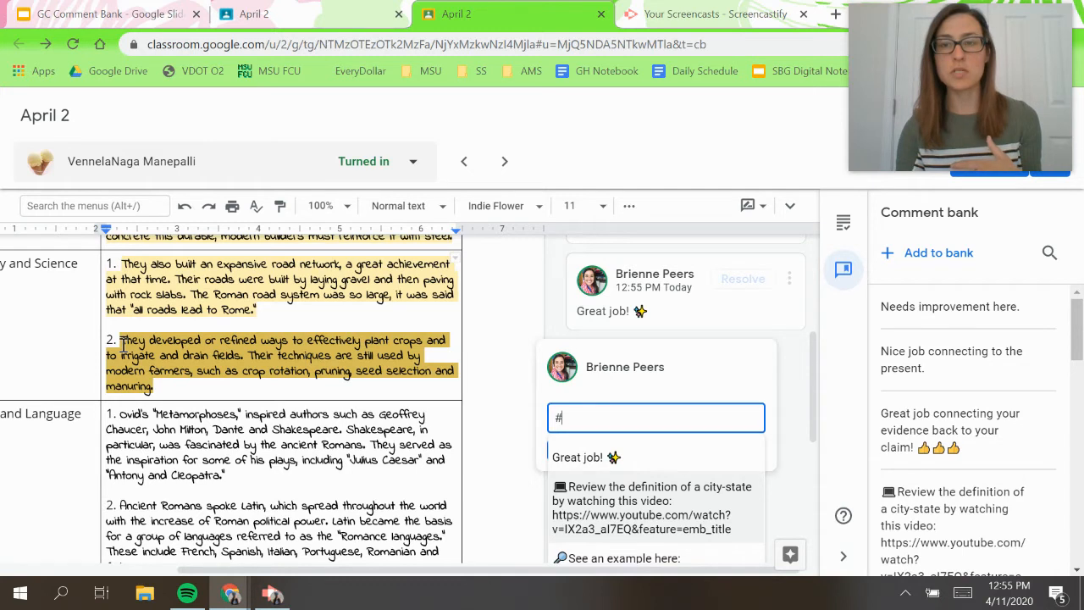
pyautogui.press('Return')
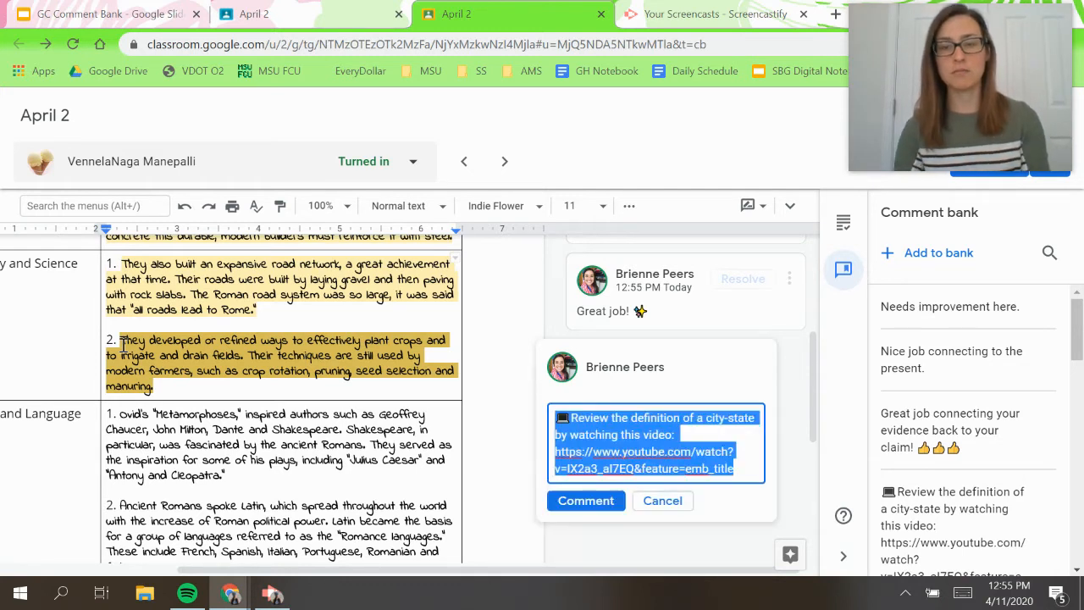
pyautogui.click(583, 504)
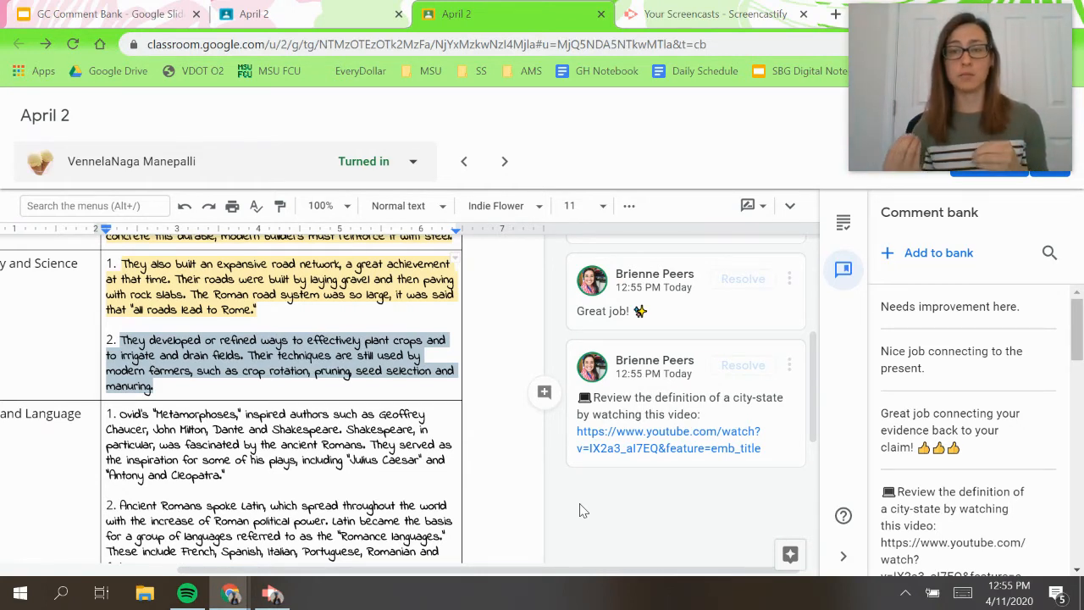
# Start another comment on Technology and Science item 2, search the saved comments for "#see", and discard the draft
pyautogui.hotkey('ctrl', 'alt', 'm')
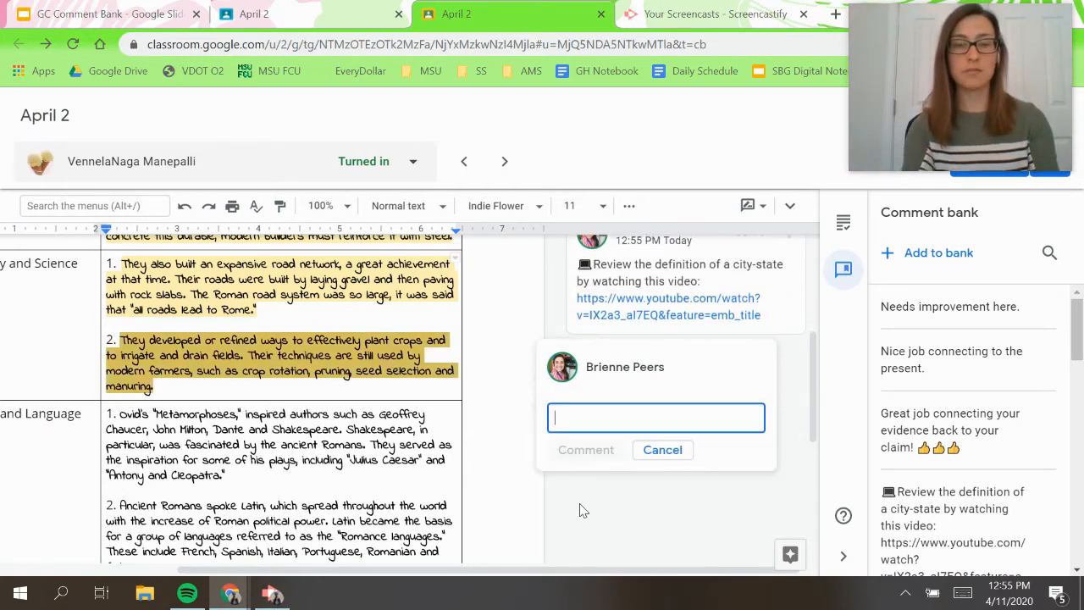
pyautogui.write('#')
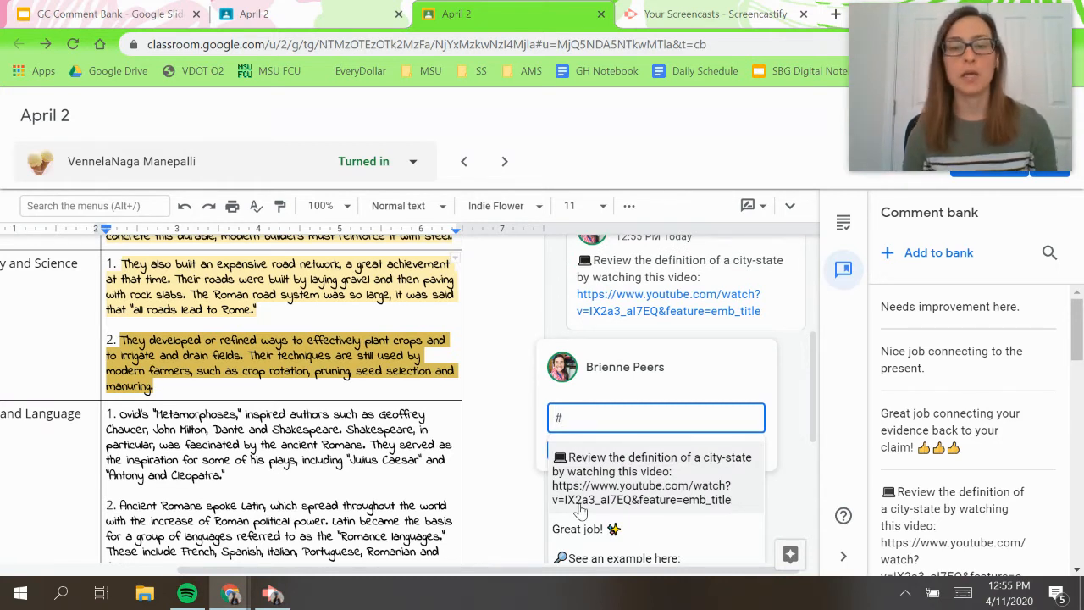
pyautogui.write('see')
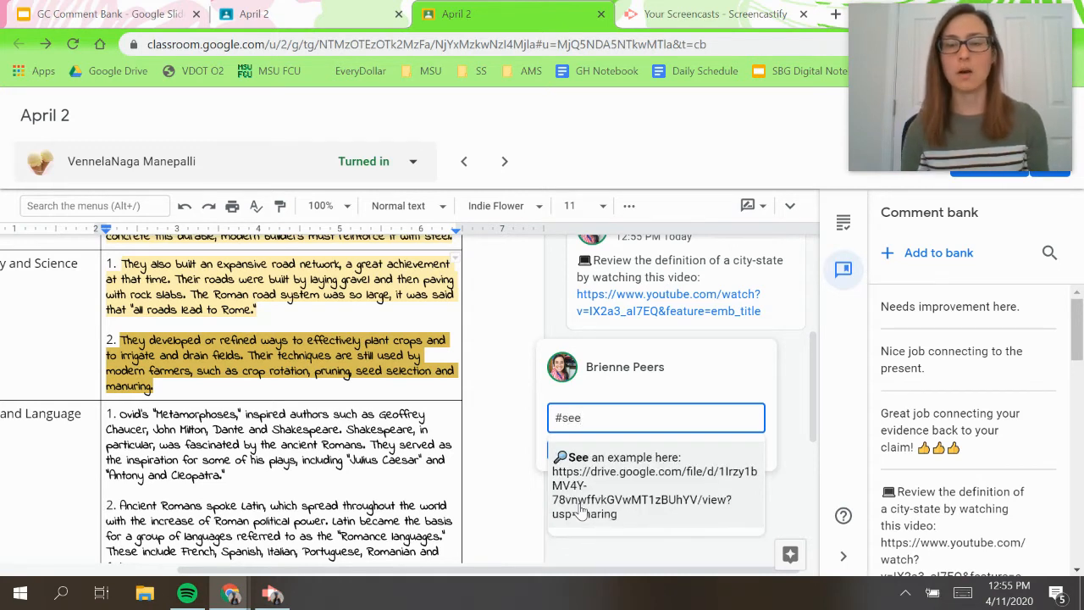
pyautogui.press('BackSpace')
pyautogui.press('BackSpace')
pyautogui.press('BackSpace')
pyautogui.press('BackSpace')
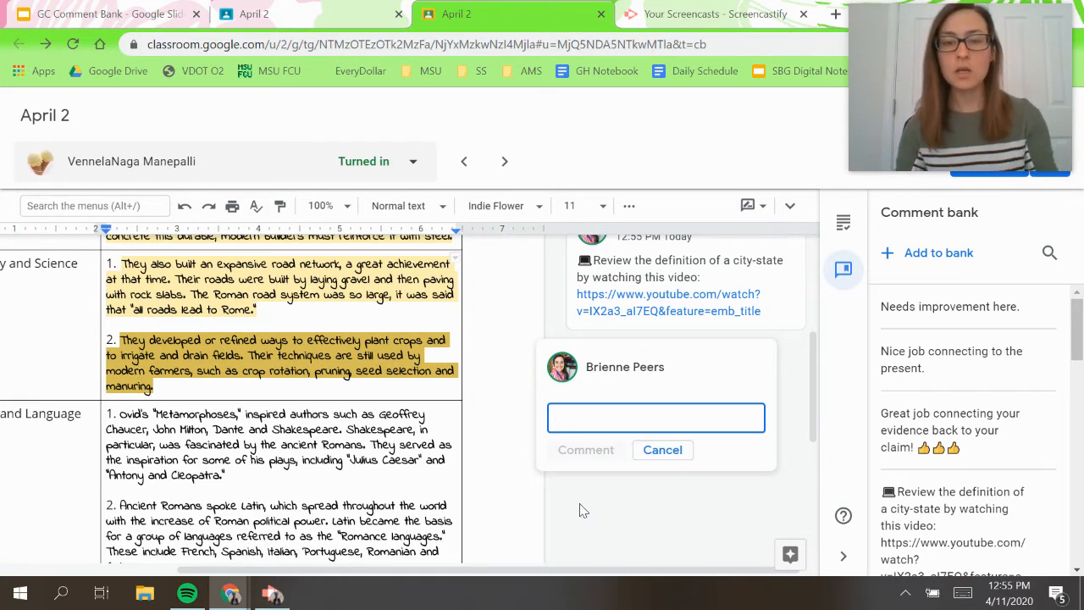
pyautogui.click(663, 450)
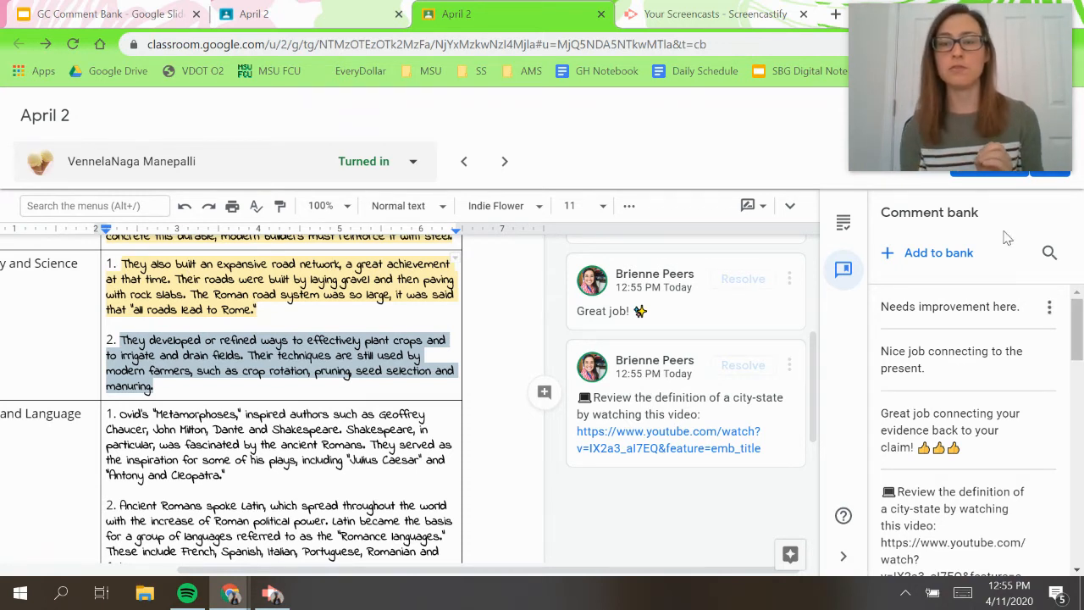
# Try to call up a saved comment in the private comment field with the hashtag search "#f", and clear the entry
pyautogui.click(843, 222)
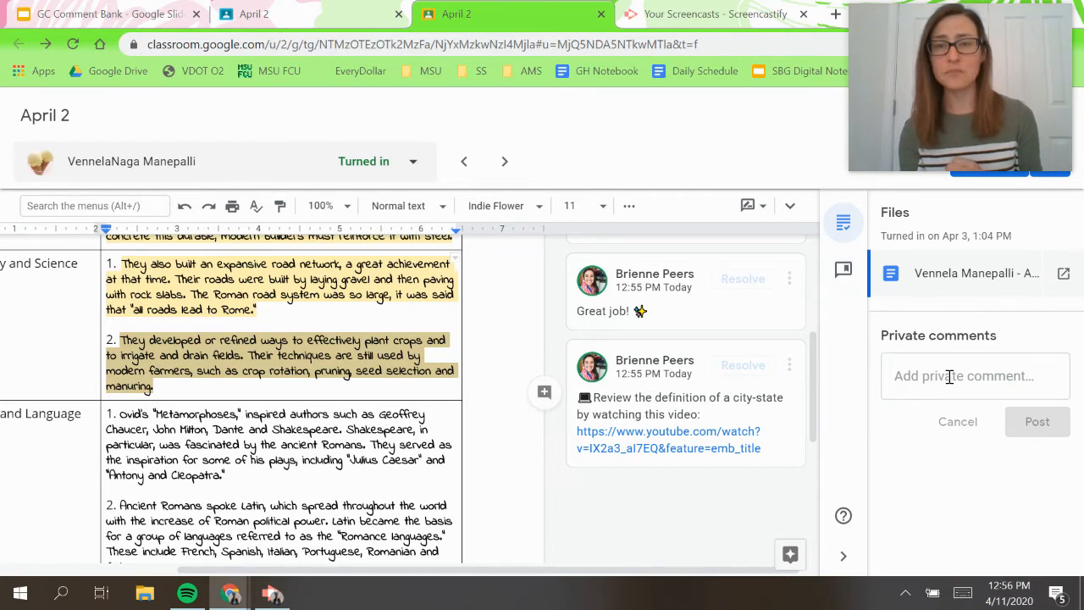
pyautogui.click(950, 377)
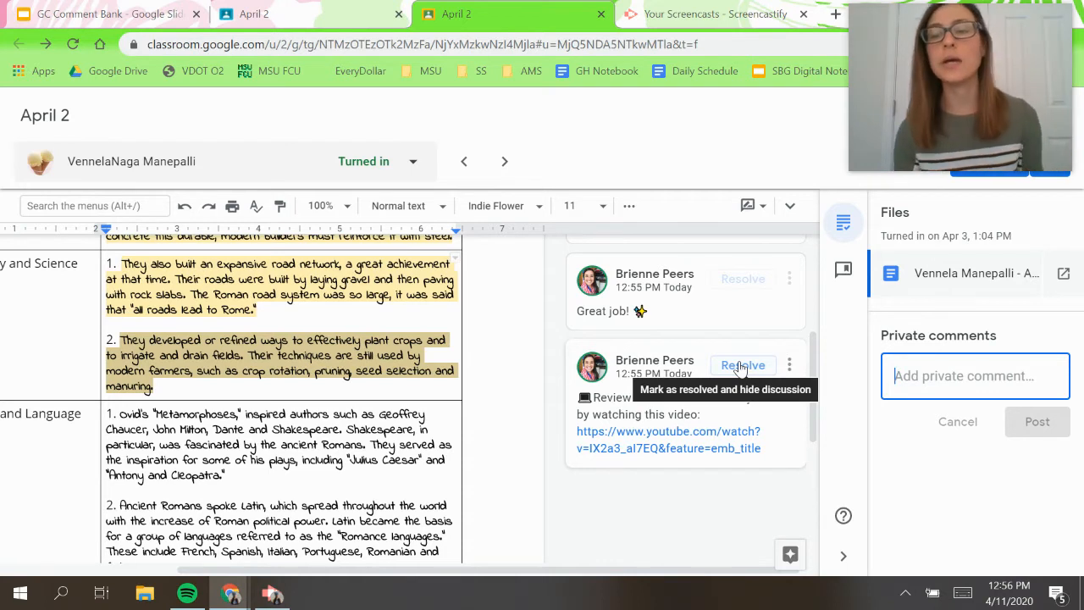
pyautogui.click(844, 271)
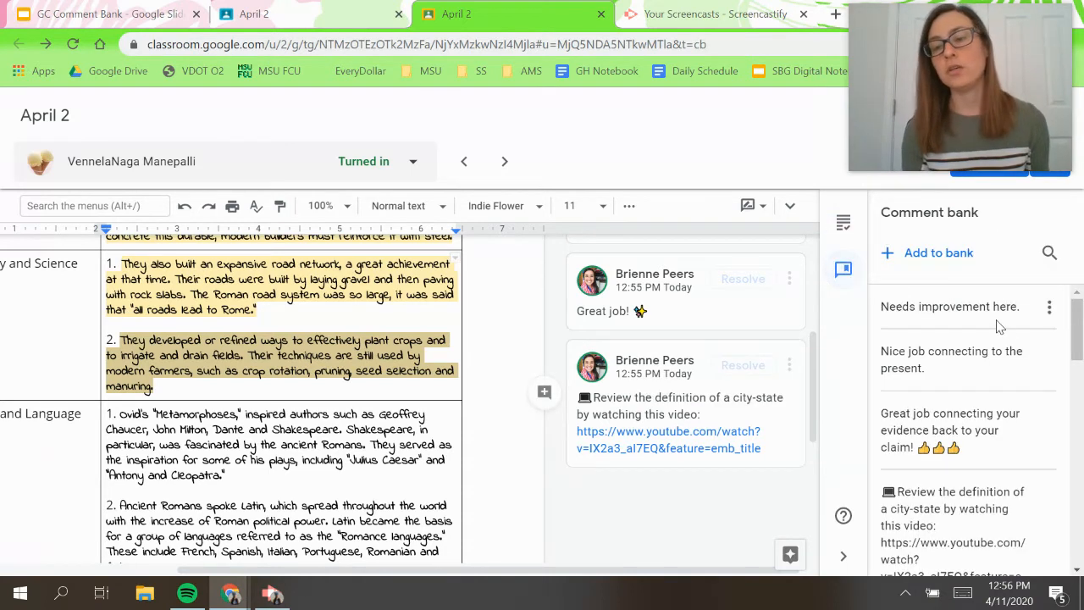
pyautogui.moveTo(1079, 327); pyautogui.dragTo(1077, 380)
pyautogui.click(845, 225)
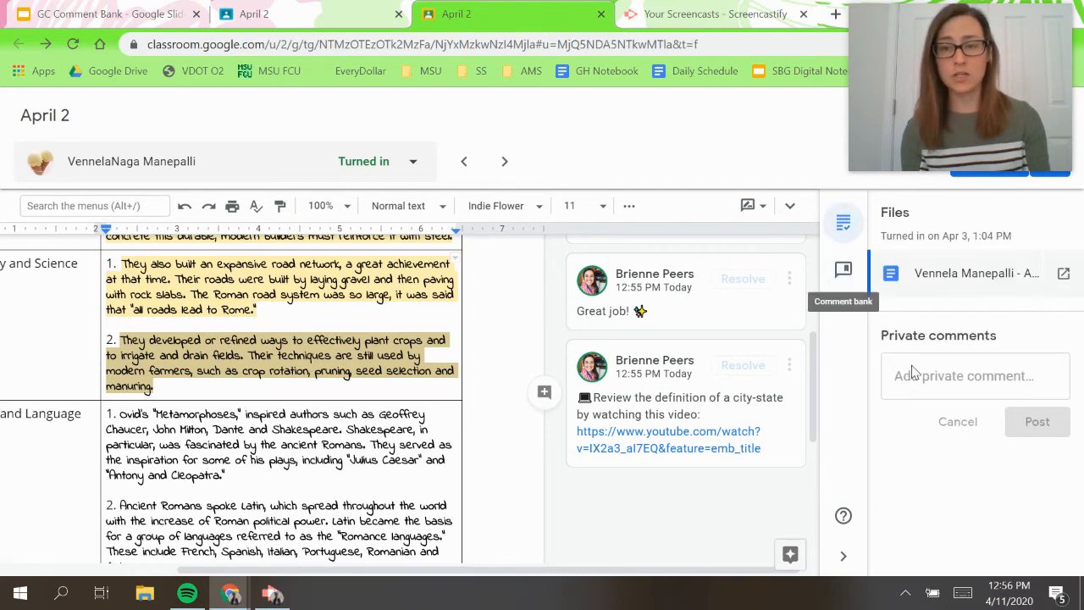
pyautogui.click(916, 385)
pyautogui.write('#f')
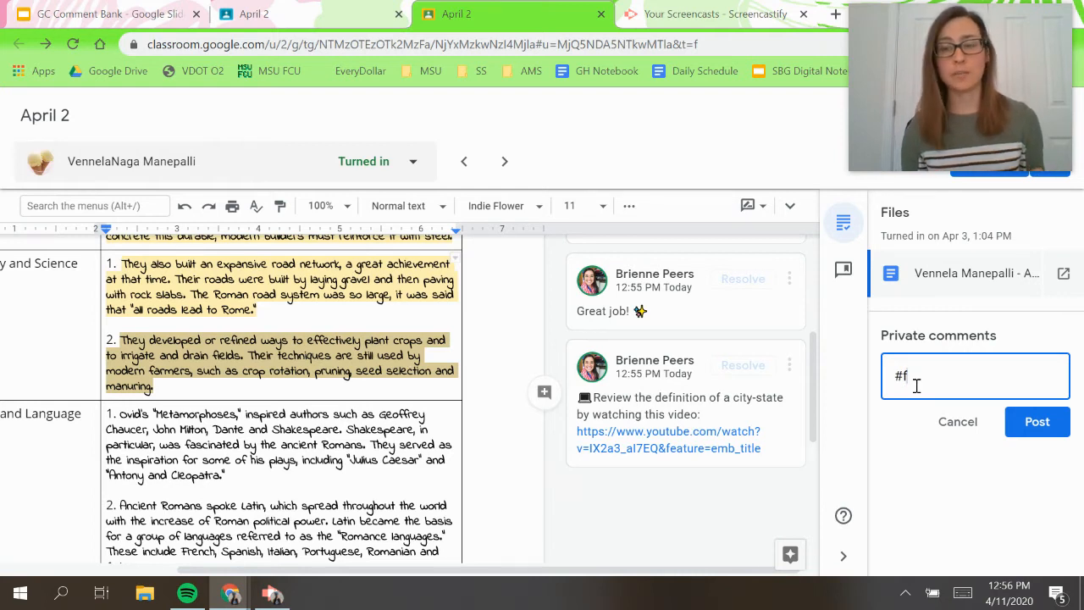
pyautogui.press('BackSpace')
pyautogui.press('BackSpace')
# Copy the saved "See an example here:" comment from the comment bank into the private comment field, and discard the draft
pyautogui.click(843, 269)
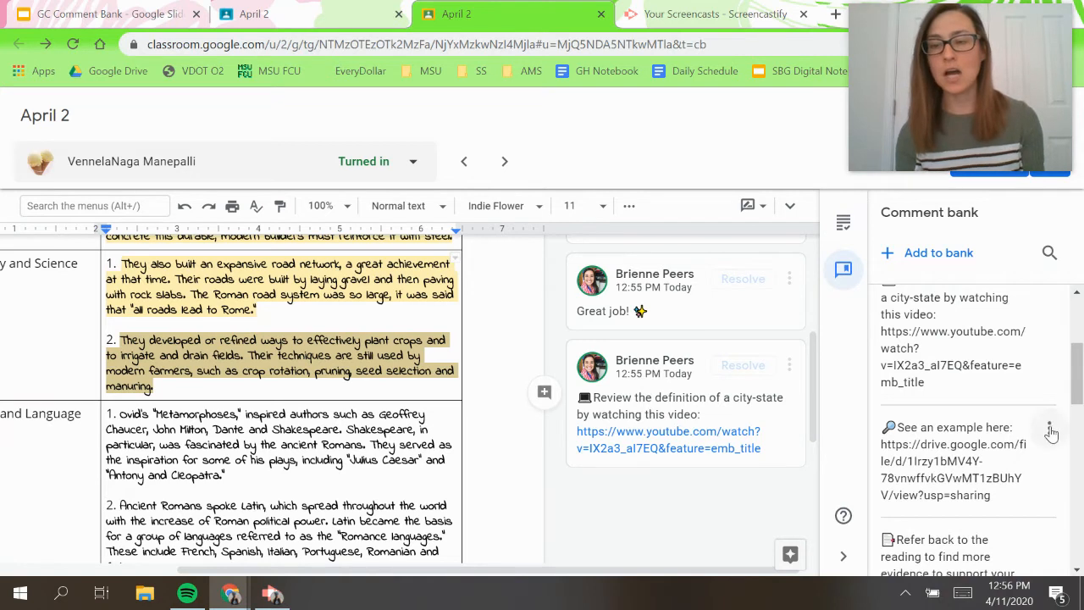
pyautogui.click(1049, 432)
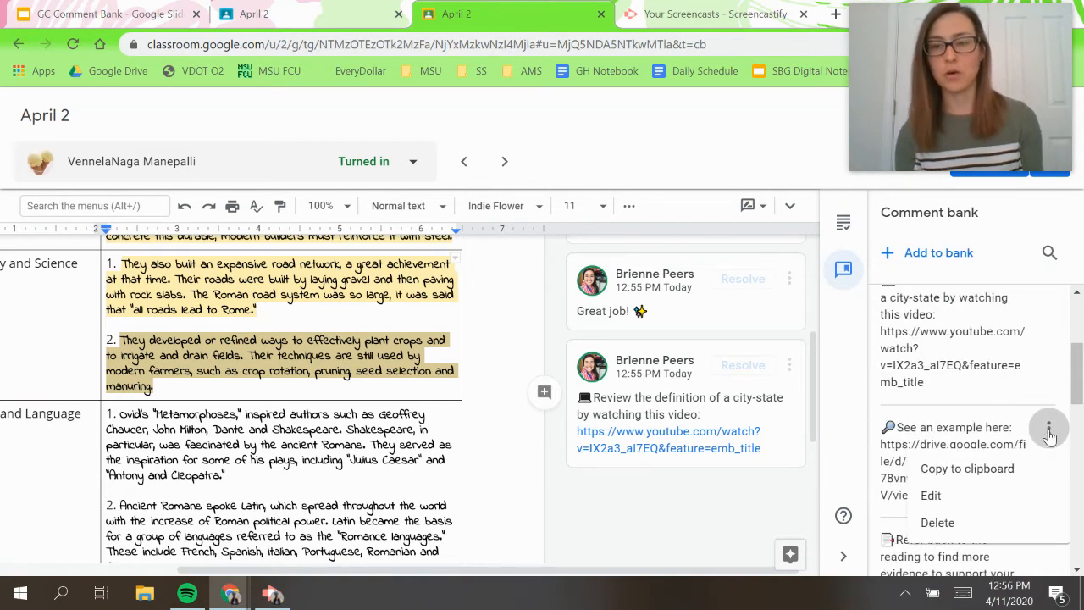
pyautogui.click(1020, 470)
pyautogui.click(843, 222)
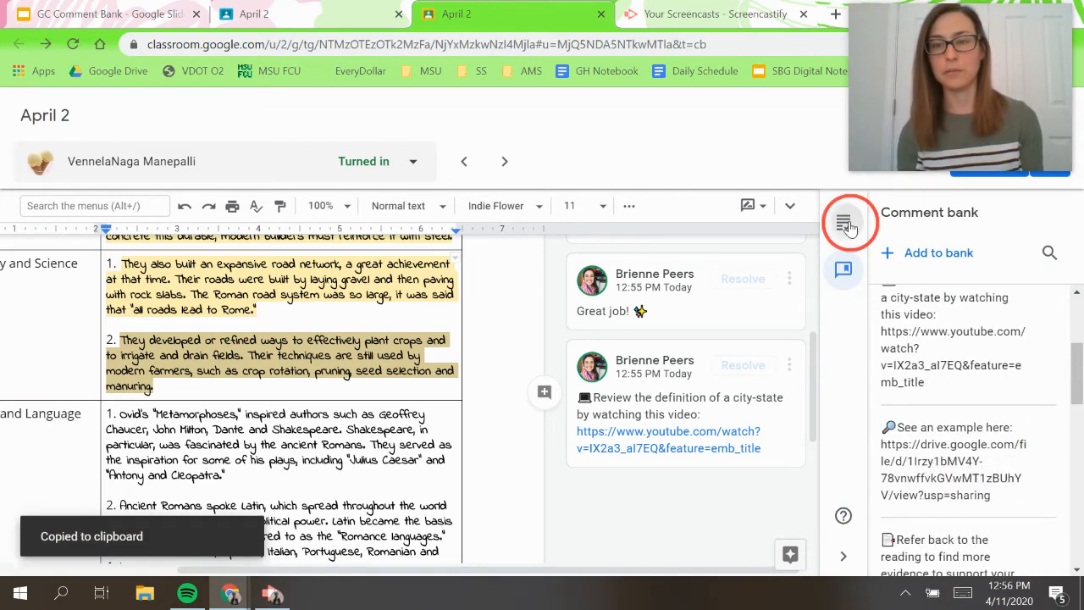
pyautogui.click(932, 373)
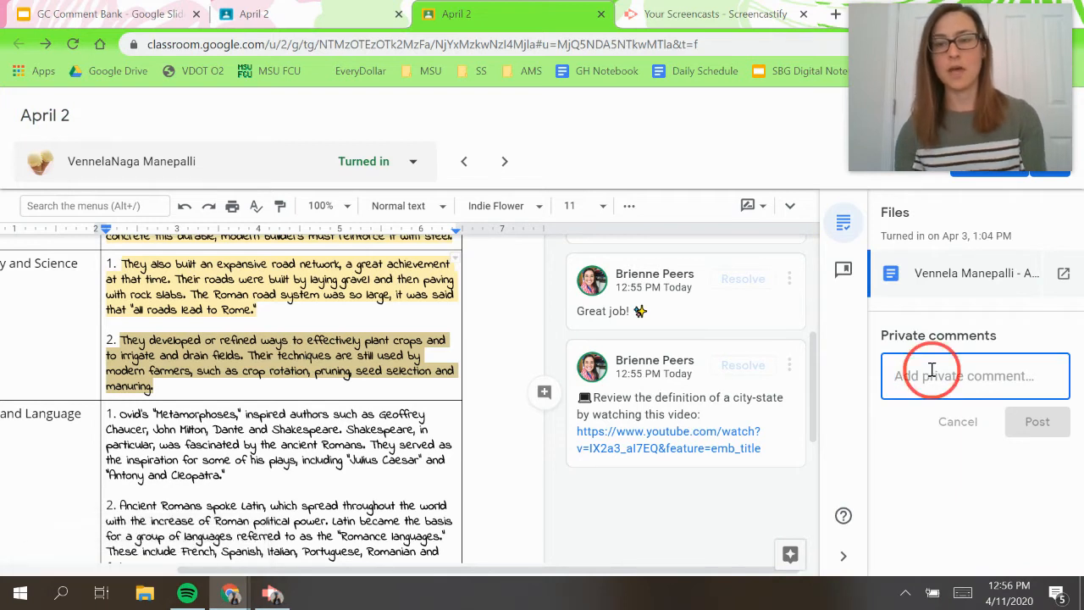
pyautogui.click(932, 375)
pyautogui.rightClick(932, 375)
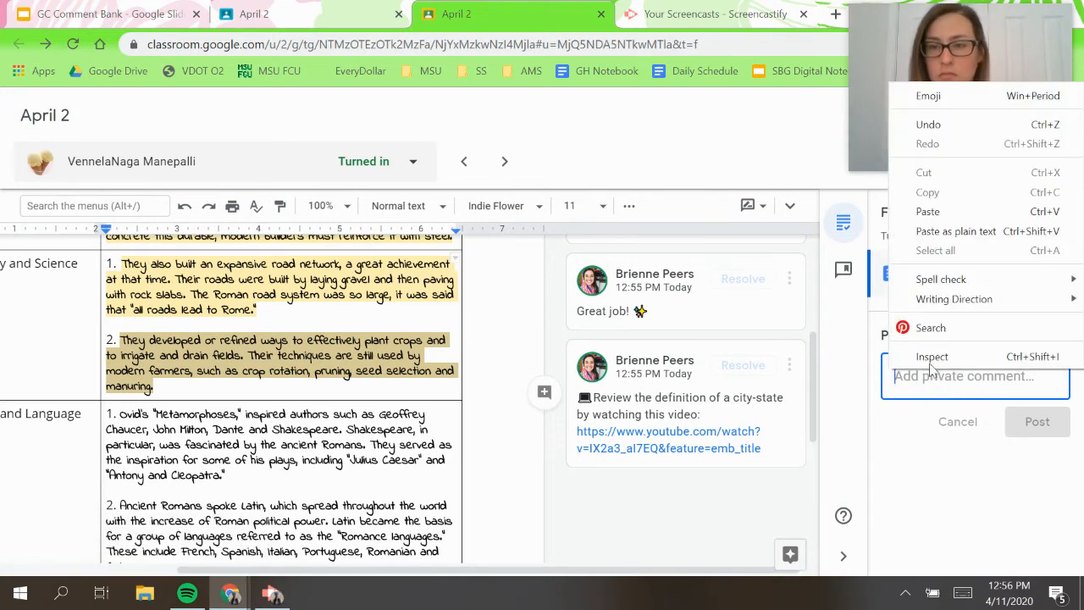
pyautogui.click(968, 222)
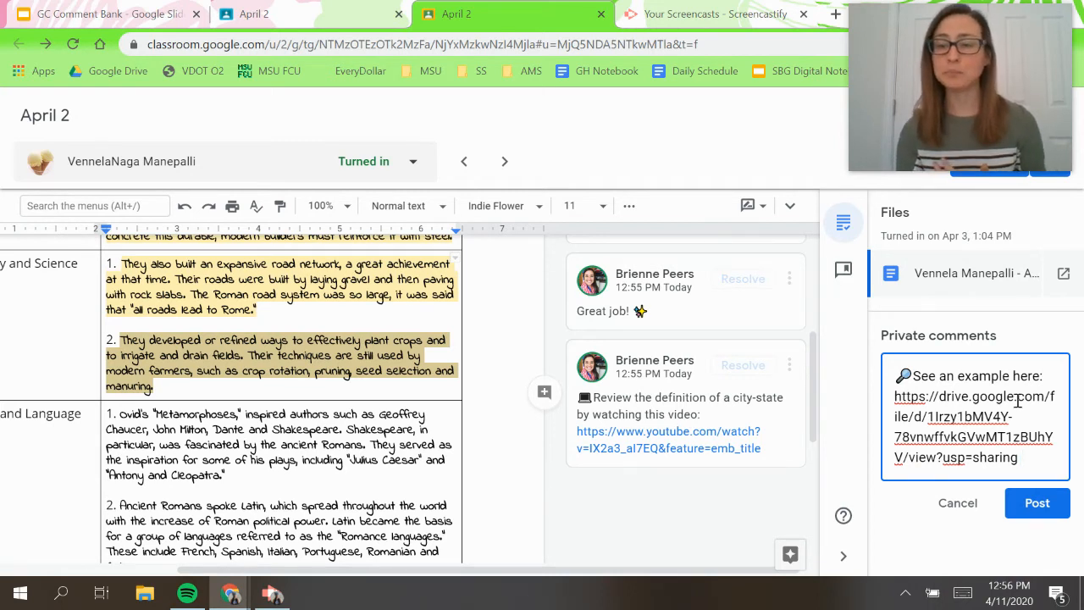
pyautogui.click(960, 504)
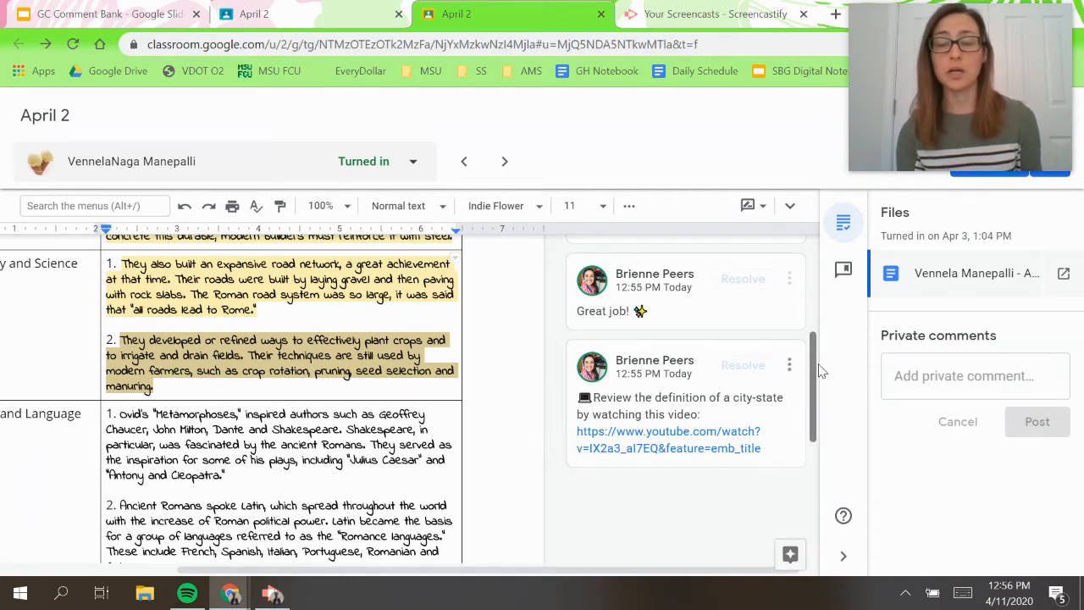
# Reopen the comment bank and draft the comment "This is really good evidence." on item 1 about Ovid's "Metamorphoses"
pyautogui.click(845, 288)
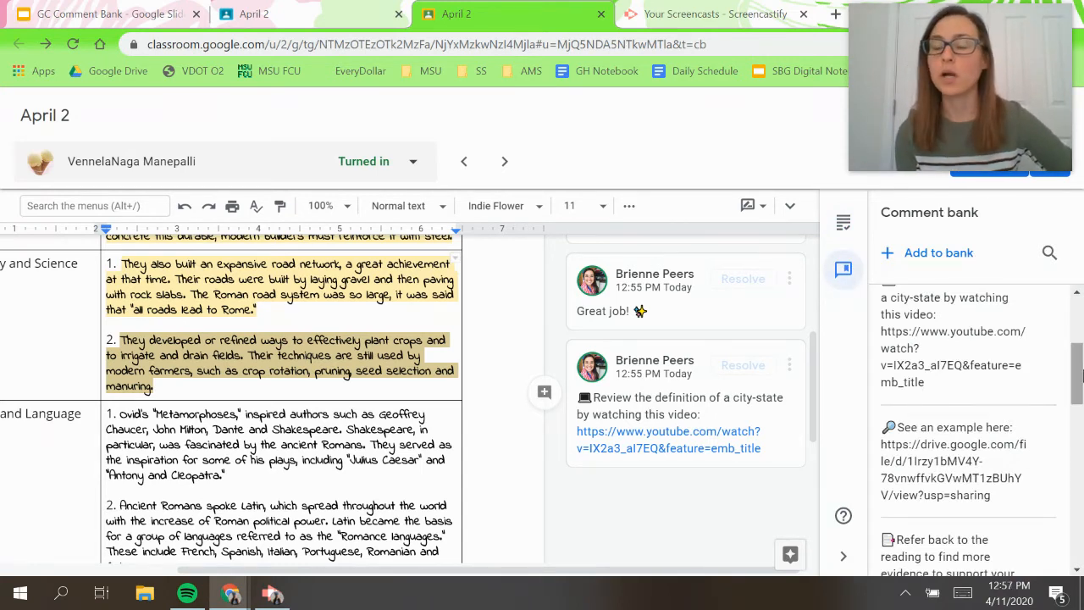
pyautogui.moveTo(1081, 372); pyautogui.dragTo(1079, 329)
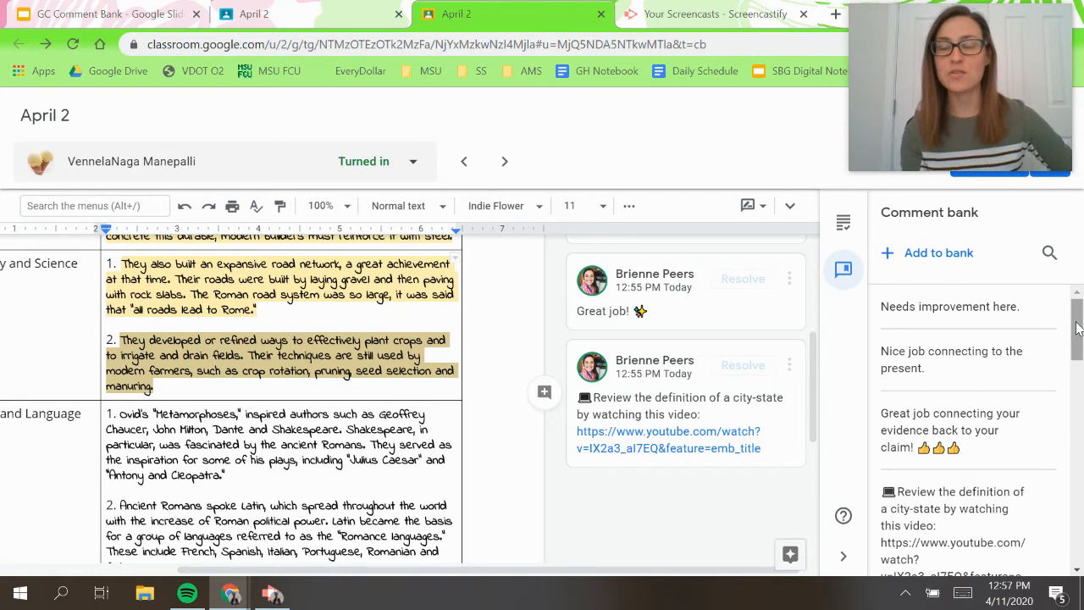
pyautogui.click(347, 431)
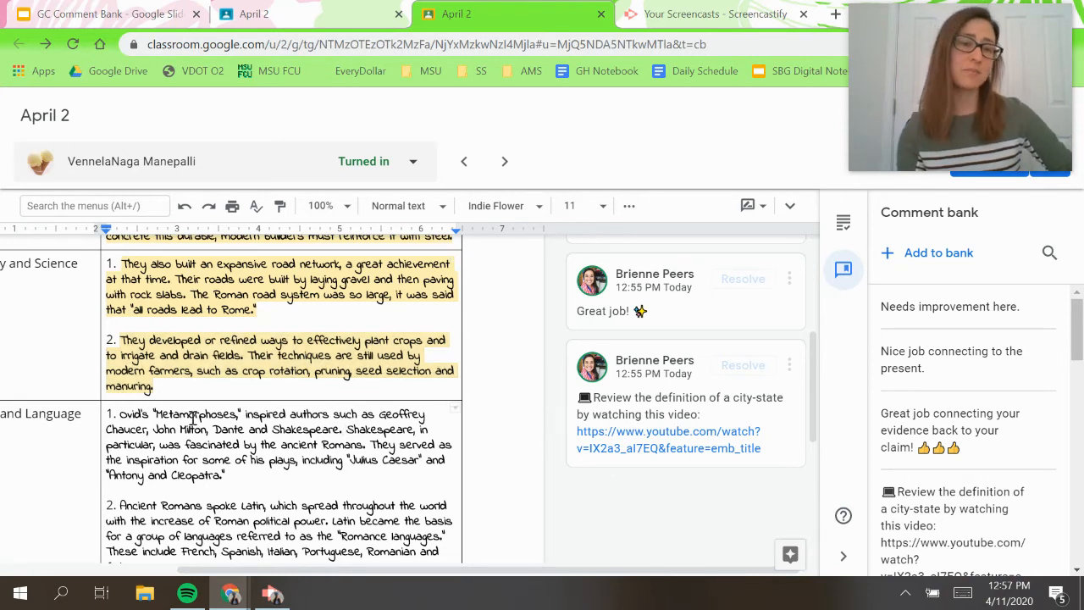
pyautogui.moveTo(239, 480); pyautogui.dragTo(117, 416)
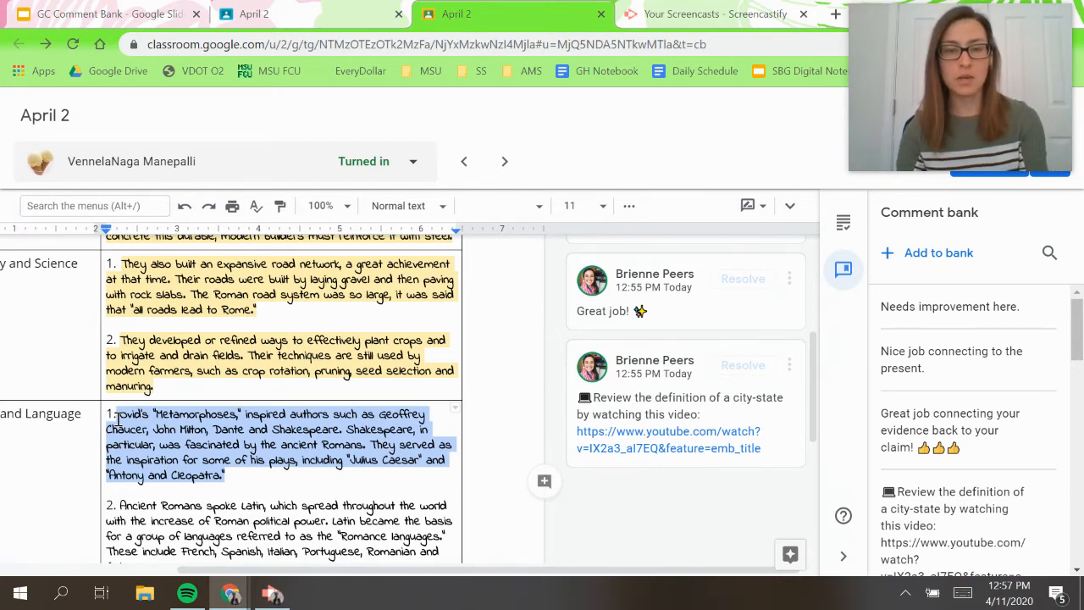
pyautogui.click(545, 481)
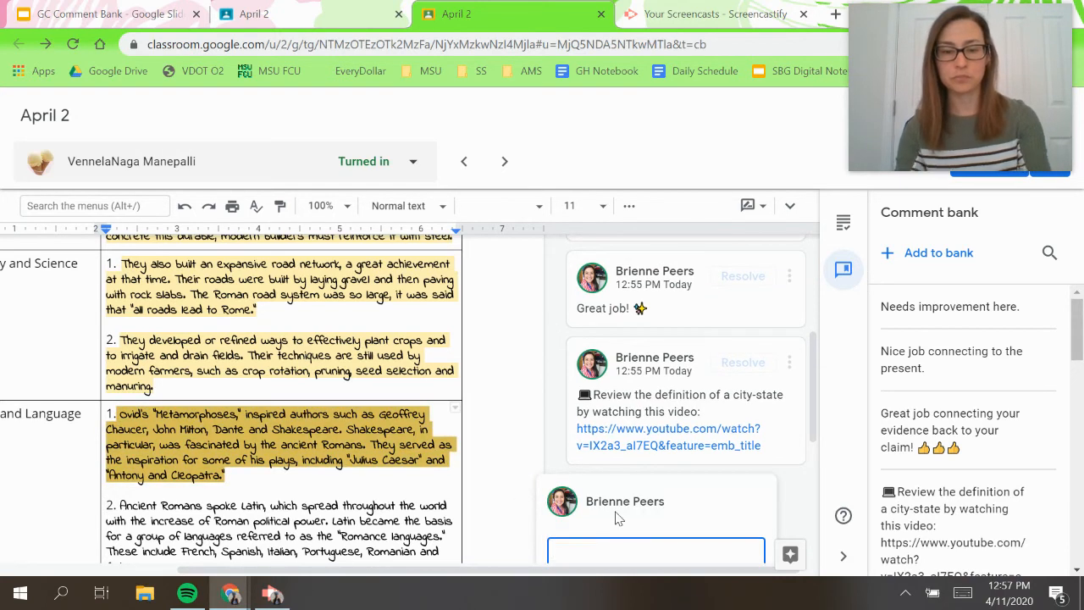
pyautogui.write('This is really good evidence.')
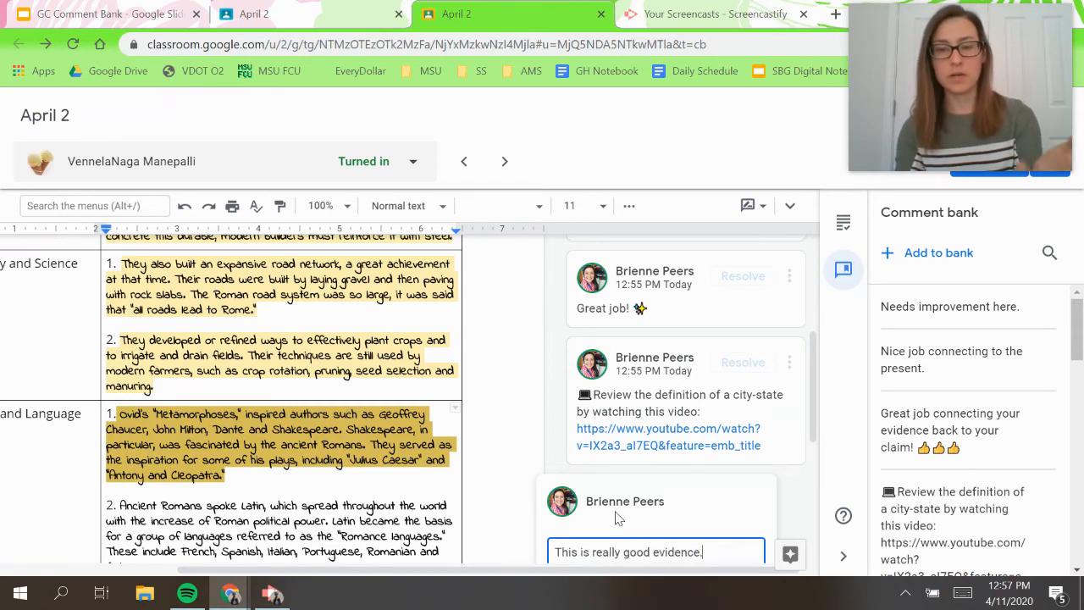
pyautogui.click(813, 388)
pyautogui.moveTo(814, 388); pyautogui.dragTo(813, 424)
# Copy two thumbs up emojis from the JoyPixels emoji picker
pyautogui.moveTo(1008, 124); pyautogui.dragTo(159, 98)
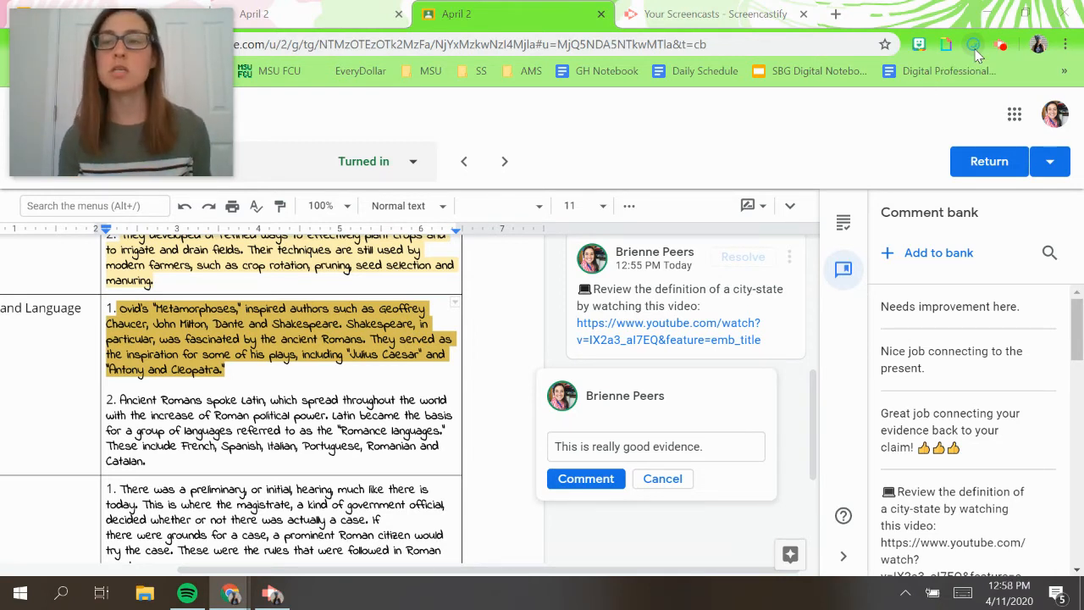
pyautogui.click(976, 51)
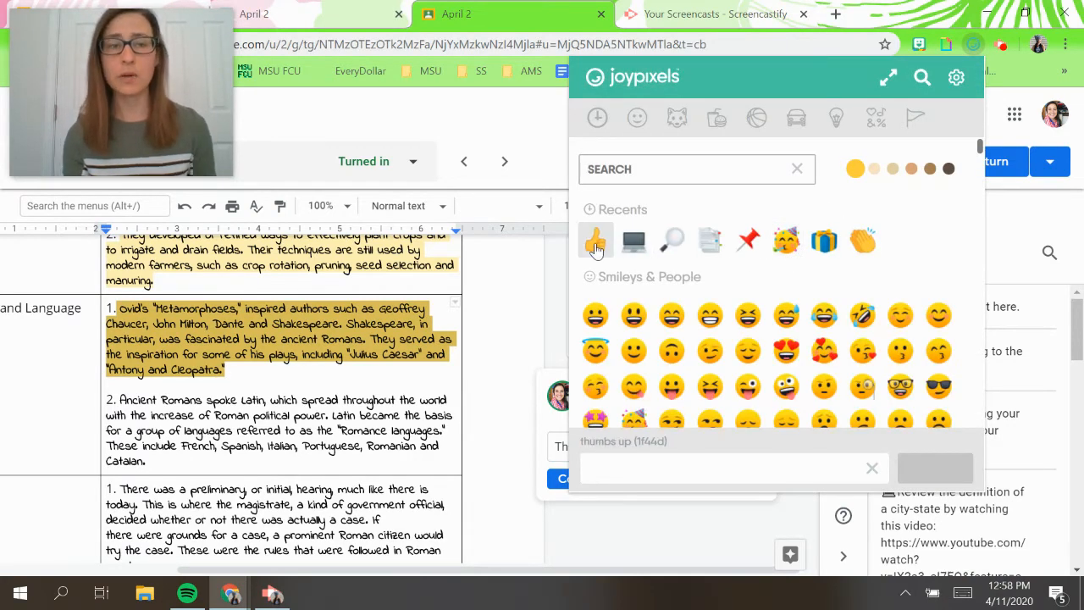
pyautogui.click(596, 243)
pyautogui.click(595, 243)
pyautogui.click(932, 470)
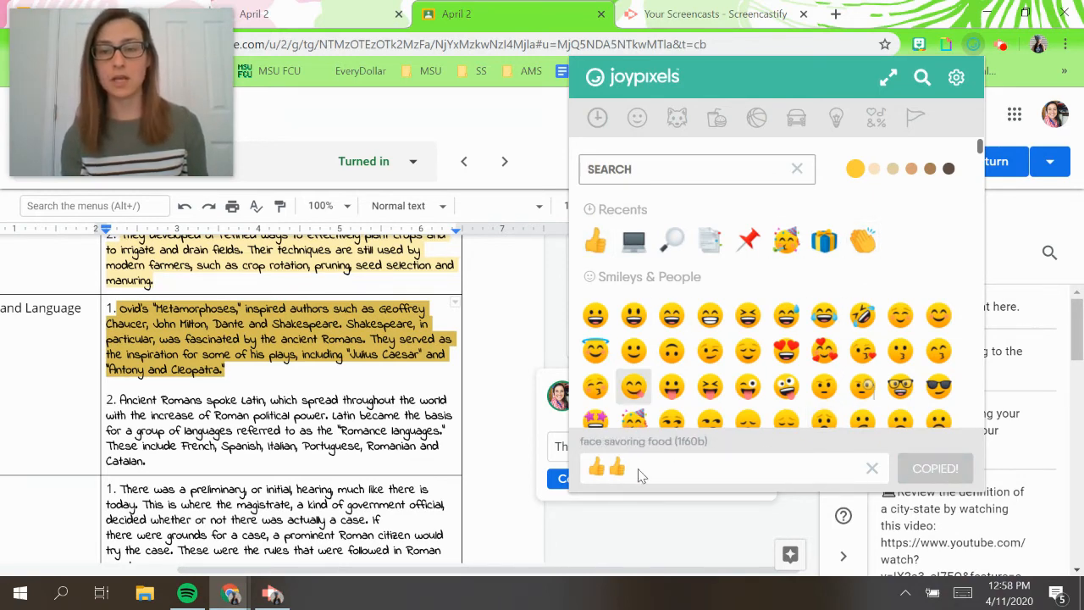
# Paste the two thumbs up emojis after "This is really good evidence." and post the comment on the Ovid item
pyautogui.click(562, 449)
pyautogui.click(710, 450)
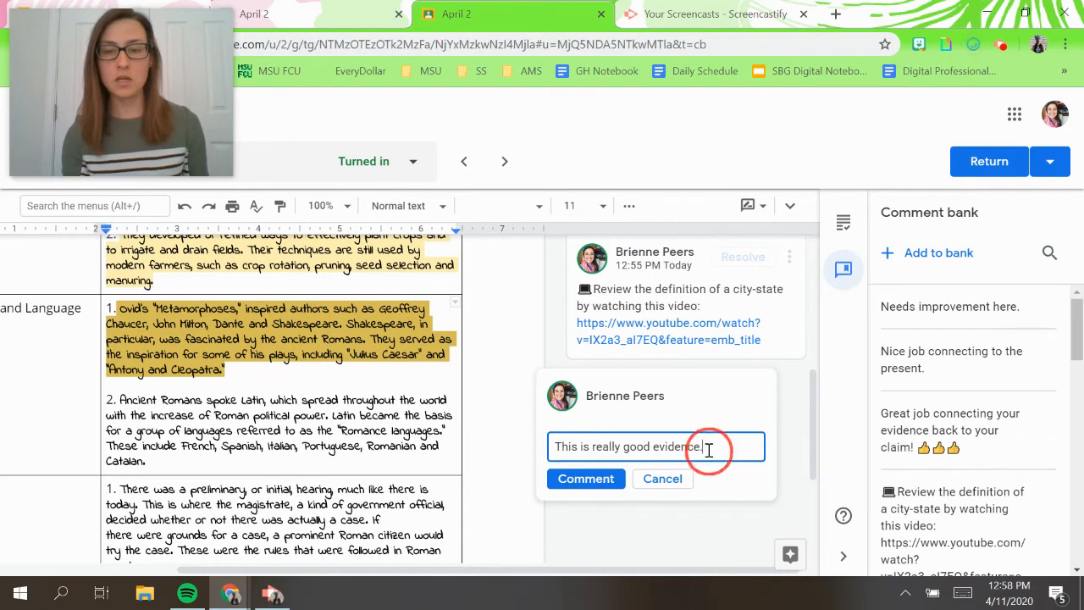
pyautogui.rightClick(711, 450)
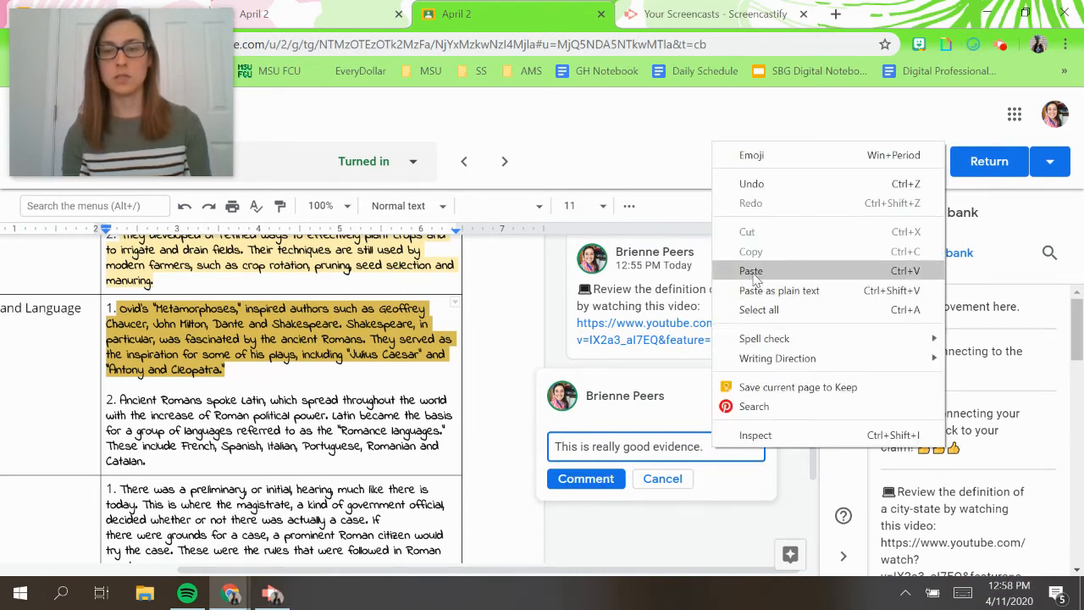
pyautogui.click(752, 271)
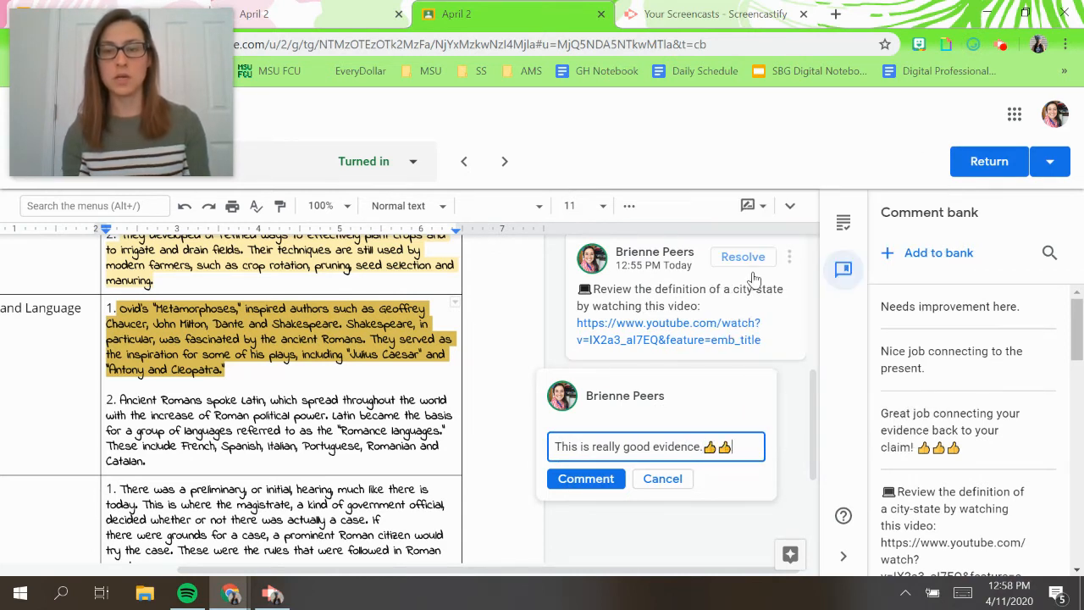
pyautogui.click(598, 480)
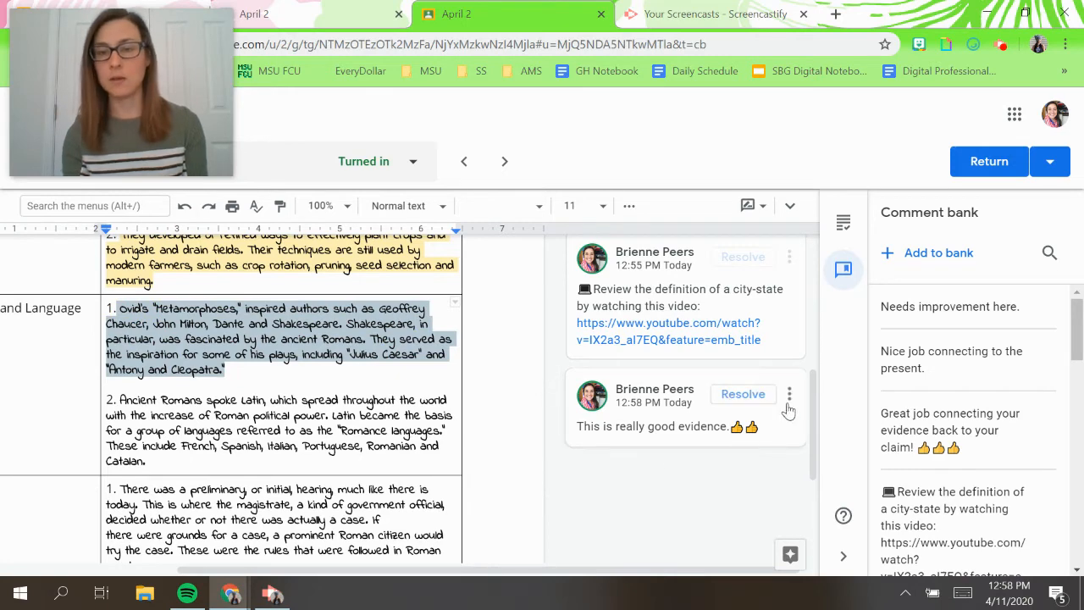
# Add the posted "This is really good evidence." comment with its thumbs up emojis to the comment bank
pyautogui.click(789, 333)
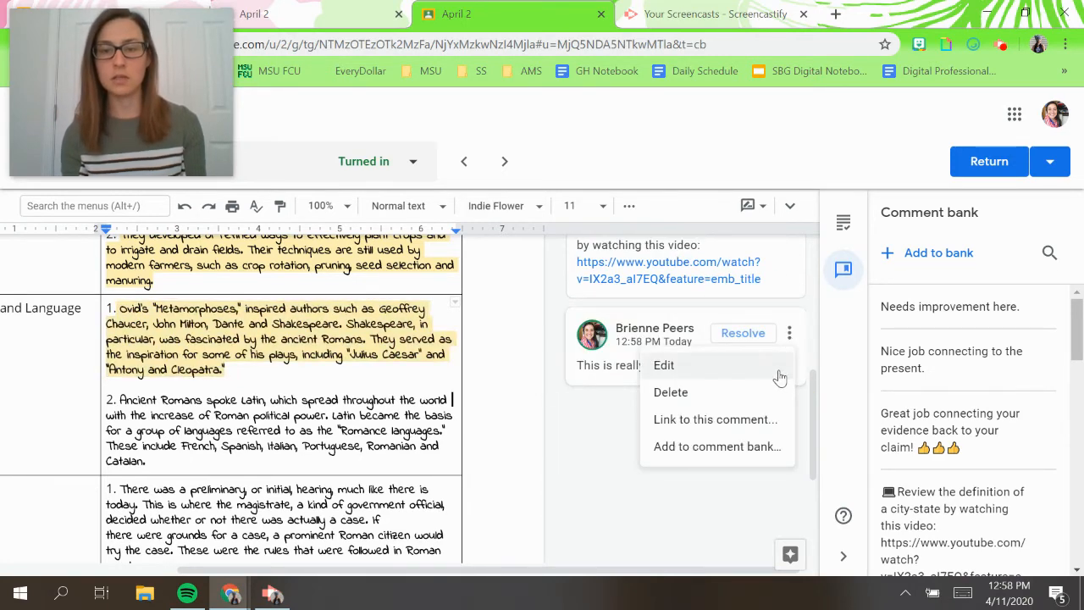
pyautogui.click(748, 446)
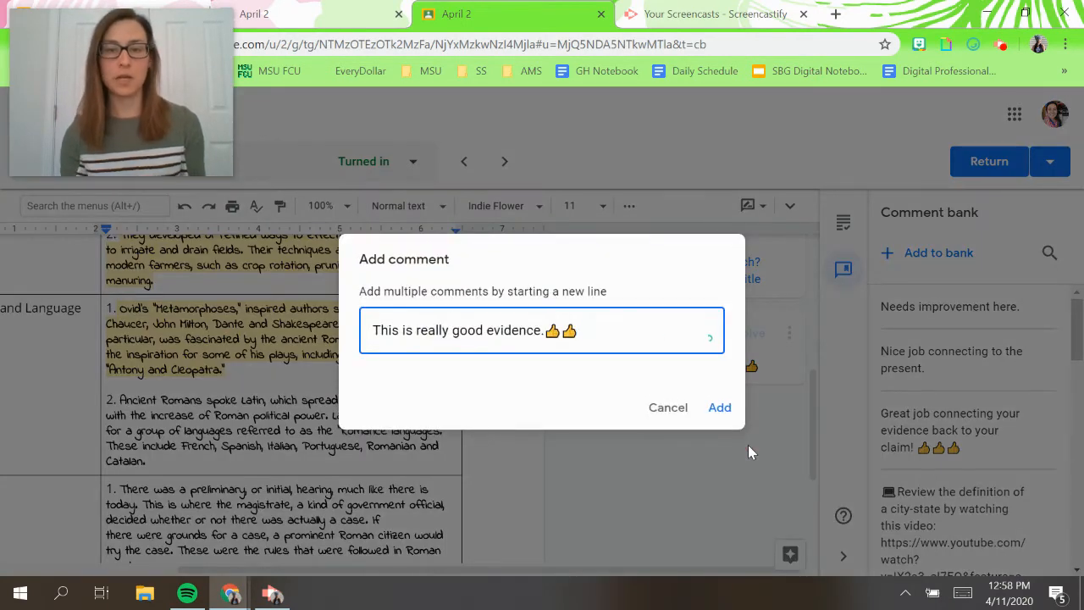
pyautogui.click(720, 407)
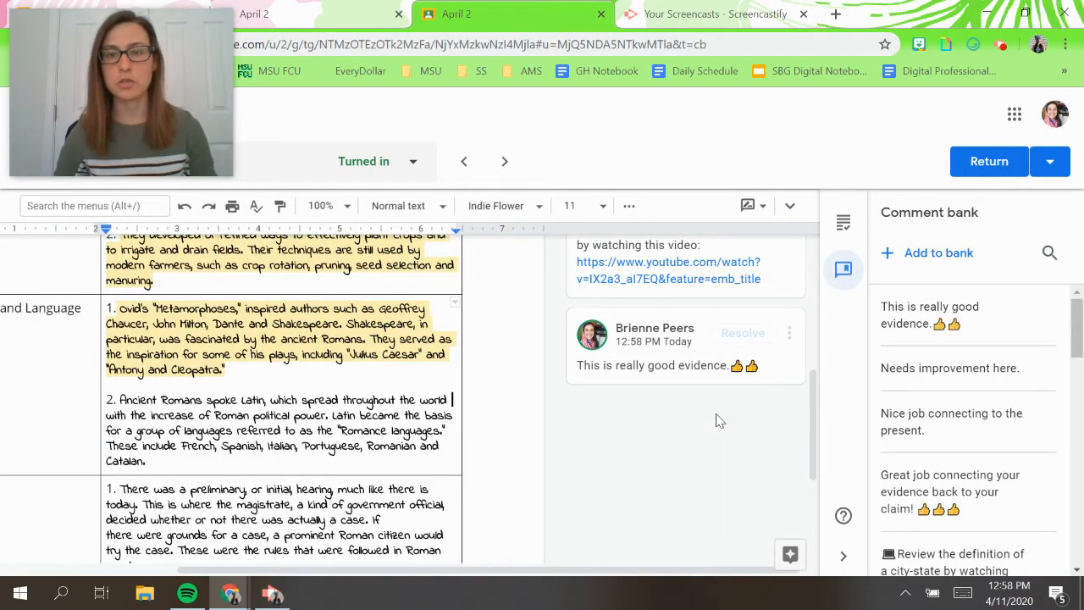
# Search the web for "emojis" in a new tab and open getemoji.com
pyautogui.click(836, 15)
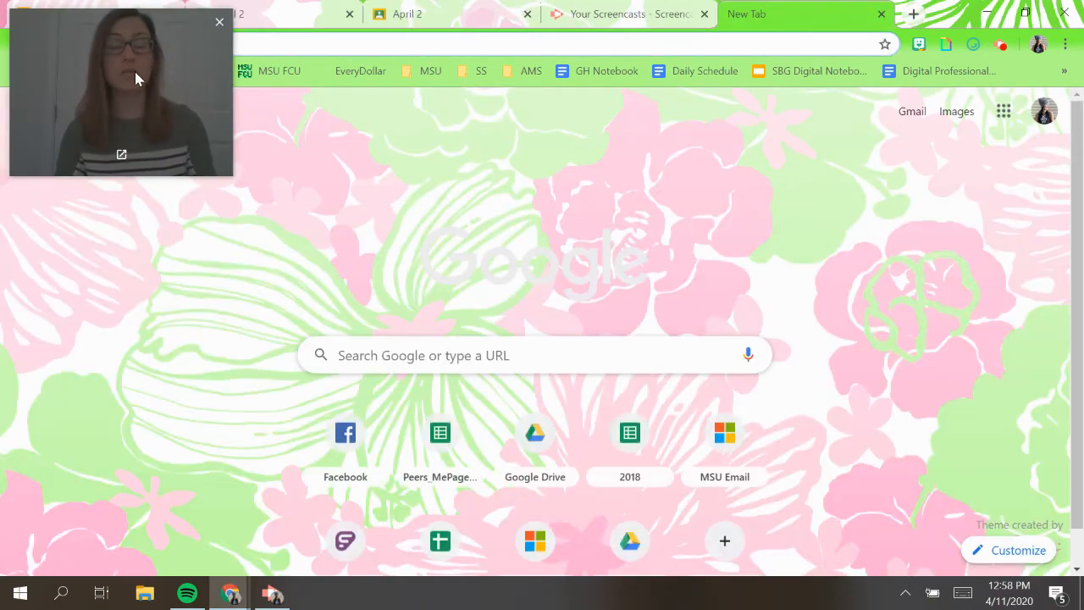
pyautogui.moveTo(134, 69); pyautogui.dragTo(981, 87)
pyautogui.click(351, 42)
pyautogui.write('emo')
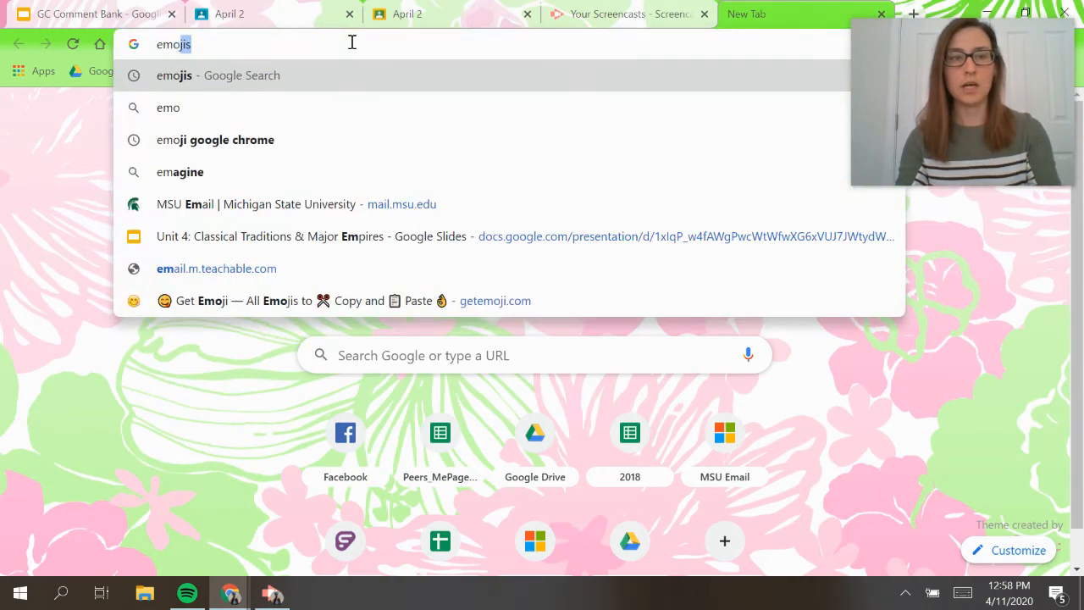
pyautogui.write('jis')
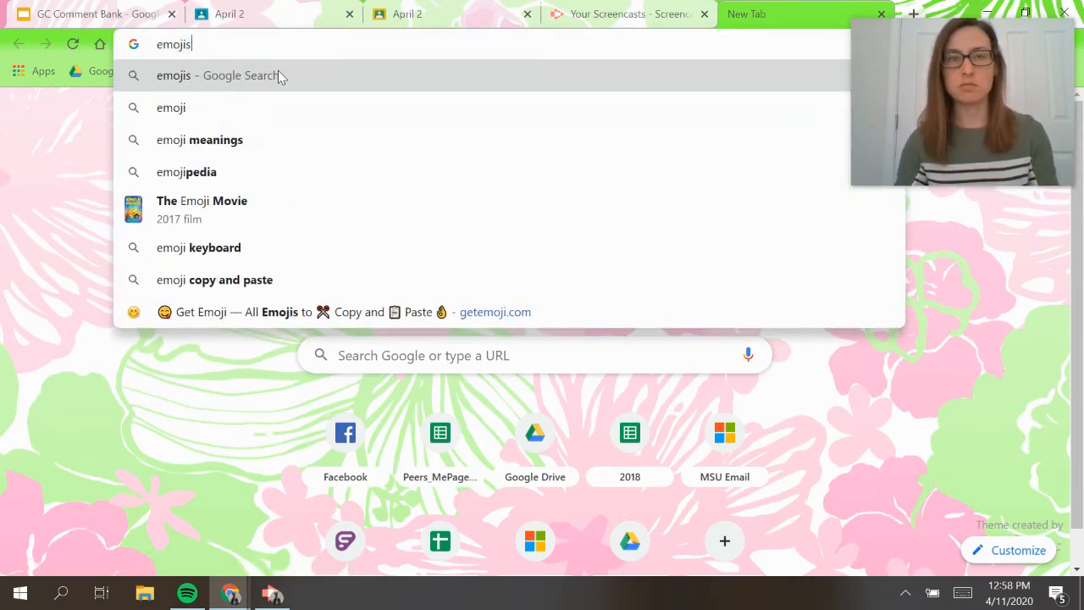
pyautogui.click(278, 76)
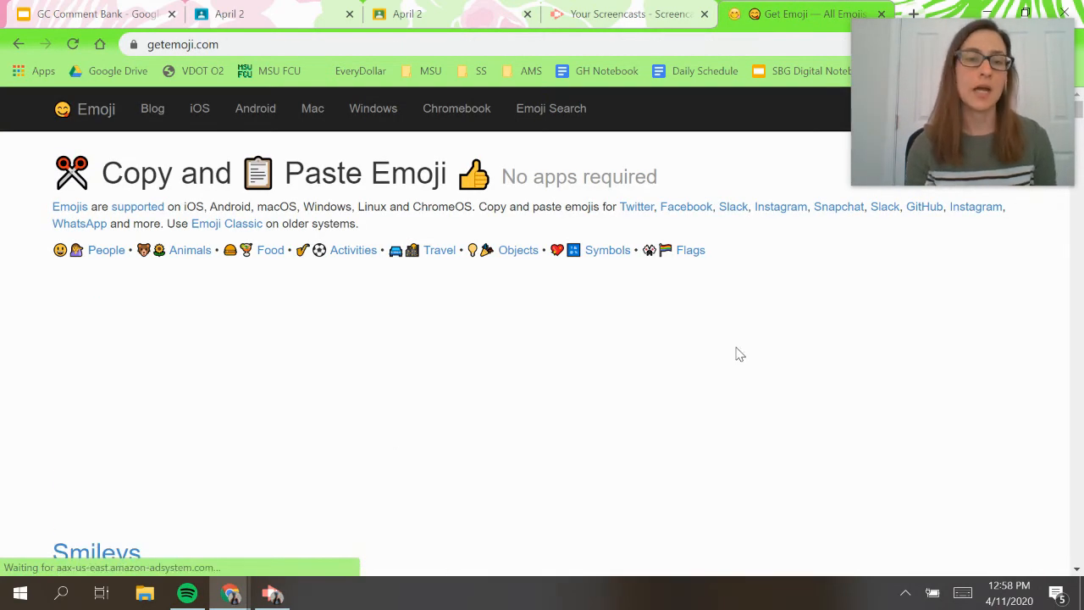
# Browse the Smileys on getemoji.com, select the grinning face with smiling eyes, and close the page
pyautogui.scroll(-2, 535, 349)
pyautogui.scroll(-3, 535, 349)
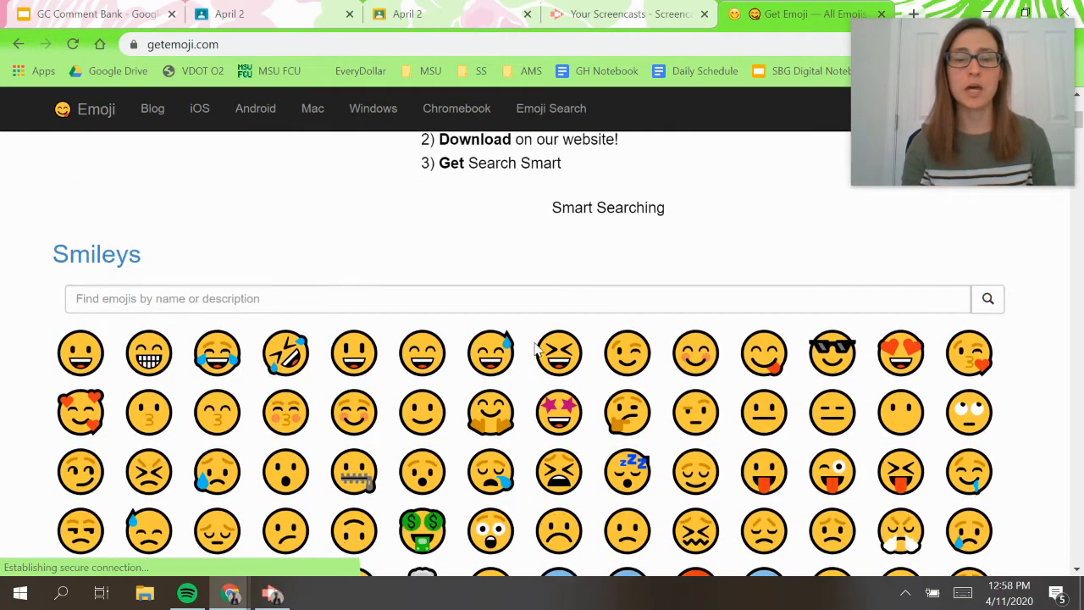
pyautogui.click(404, 246)
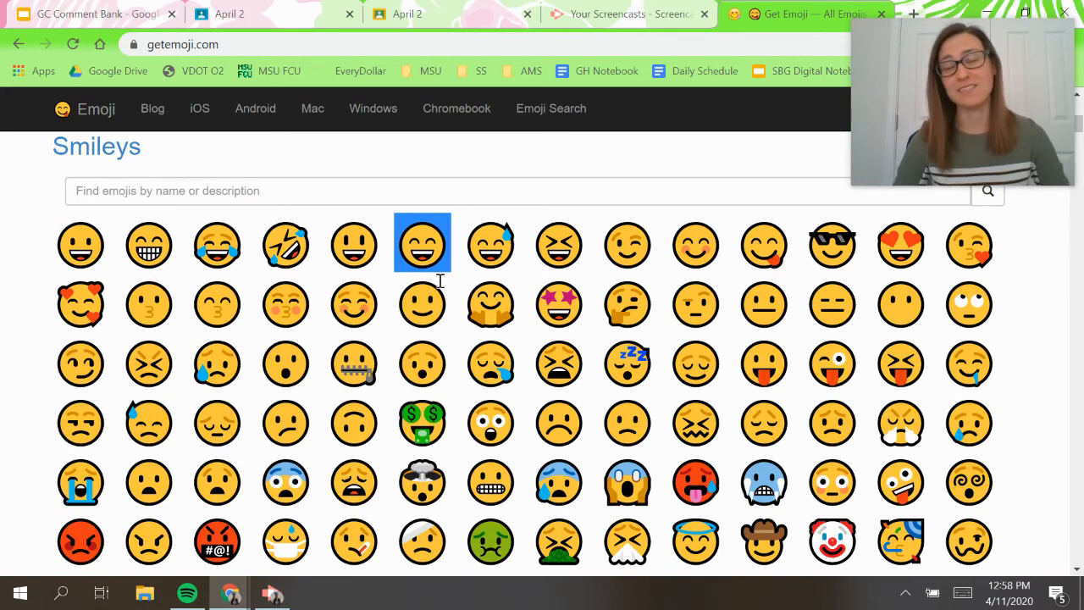
pyautogui.click(881, 14)
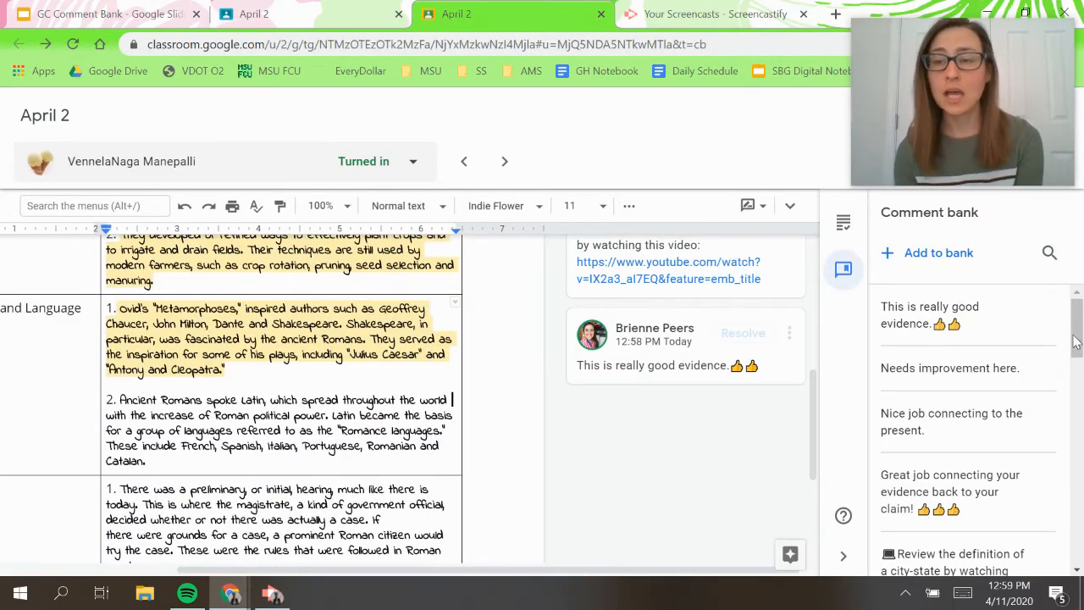
# Copy the YouTube link from the saved "Review the definition of a city-state" comment in the comment bank
pyautogui.moveTo(1078, 336); pyautogui.dragTo(1077, 374)
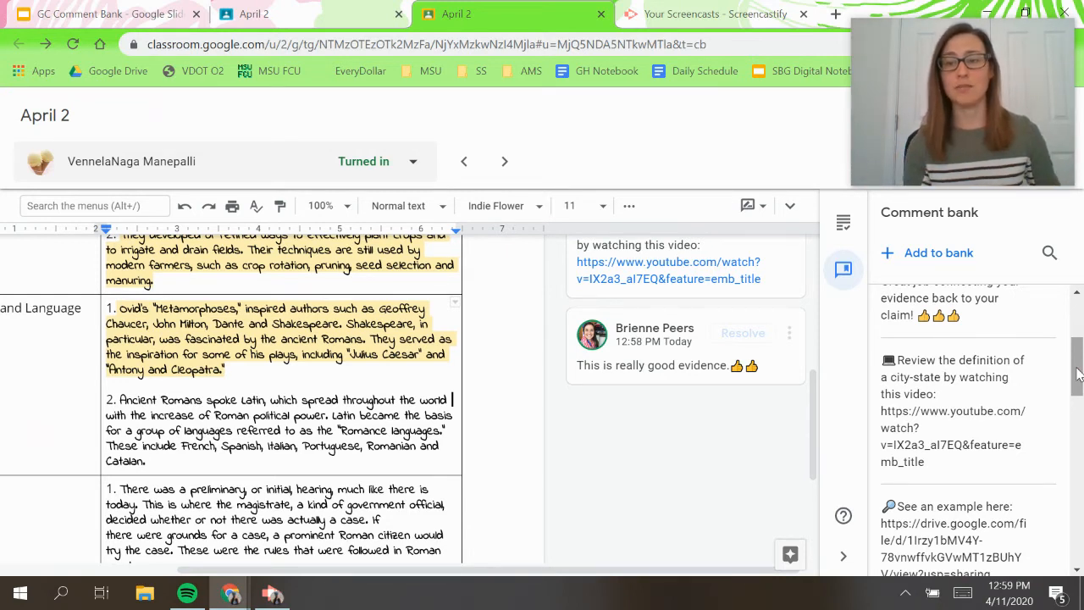
pyautogui.click(1078, 375)
pyautogui.moveTo(1078, 375); pyautogui.dragTo(1075, 370)
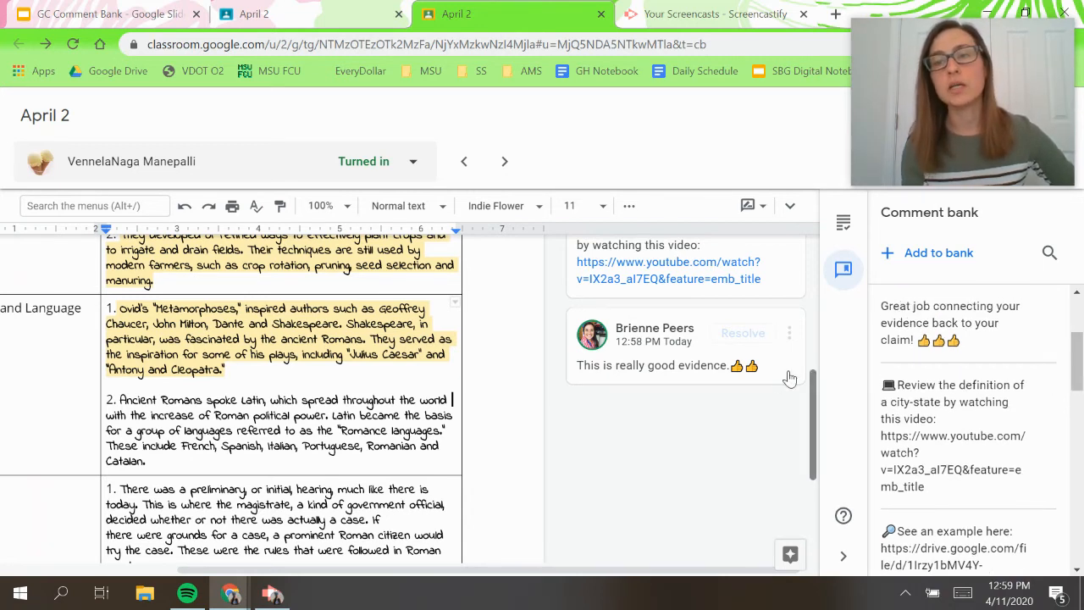
pyautogui.moveTo(926, 488); pyautogui.dragTo(883, 436)
pyautogui.rightClick(894, 448)
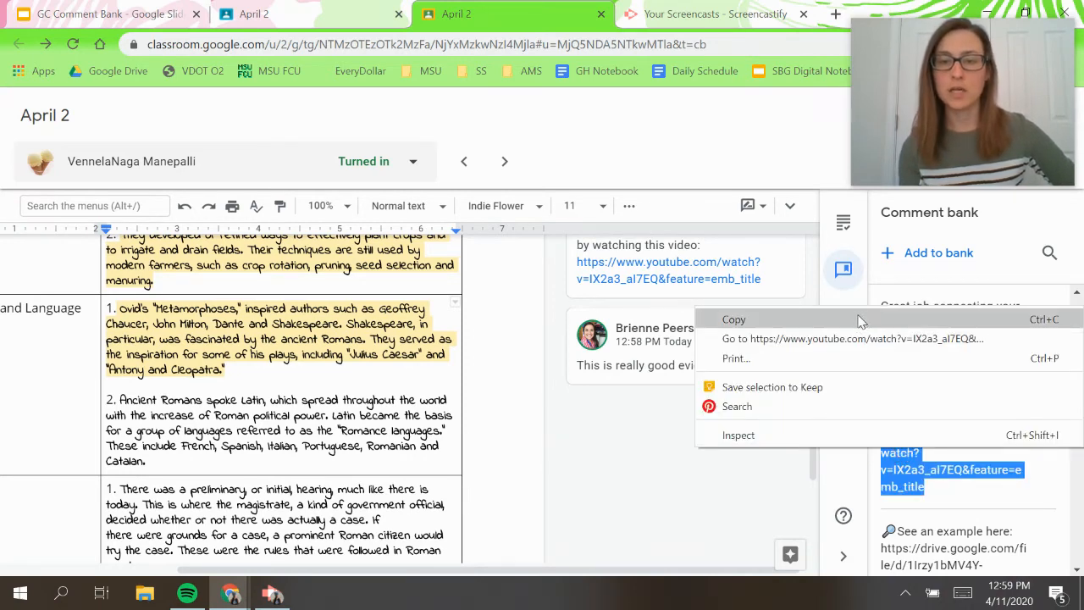
pyautogui.click(862, 320)
# Open the copied YouTube link in a new tab and pause the video
pyautogui.click(835, 15)
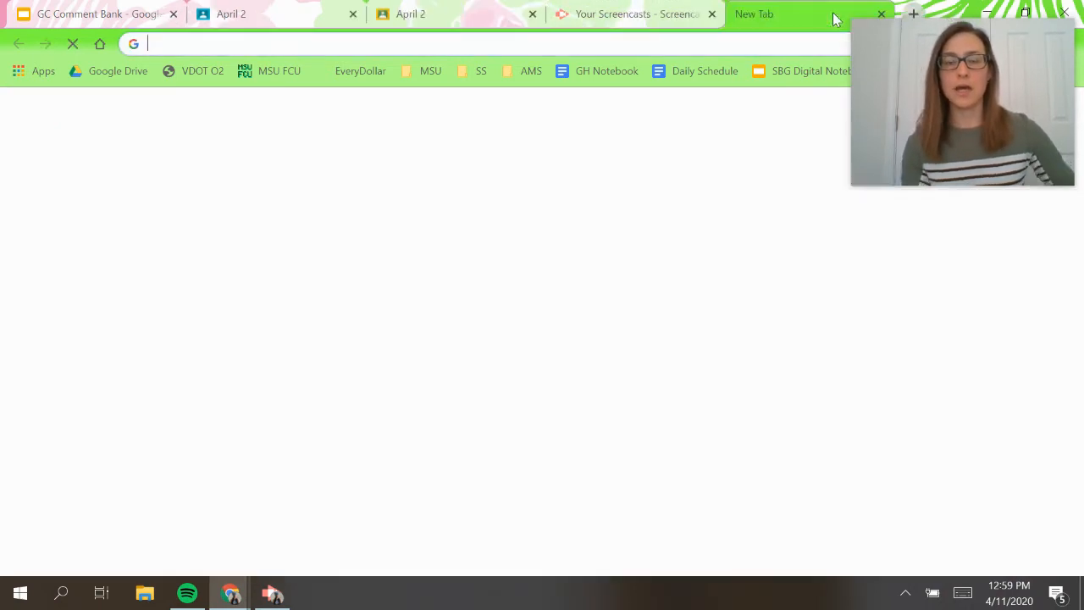
pyautogui.hotkey('ctrl', 'v')
pyautogui.press('Return')
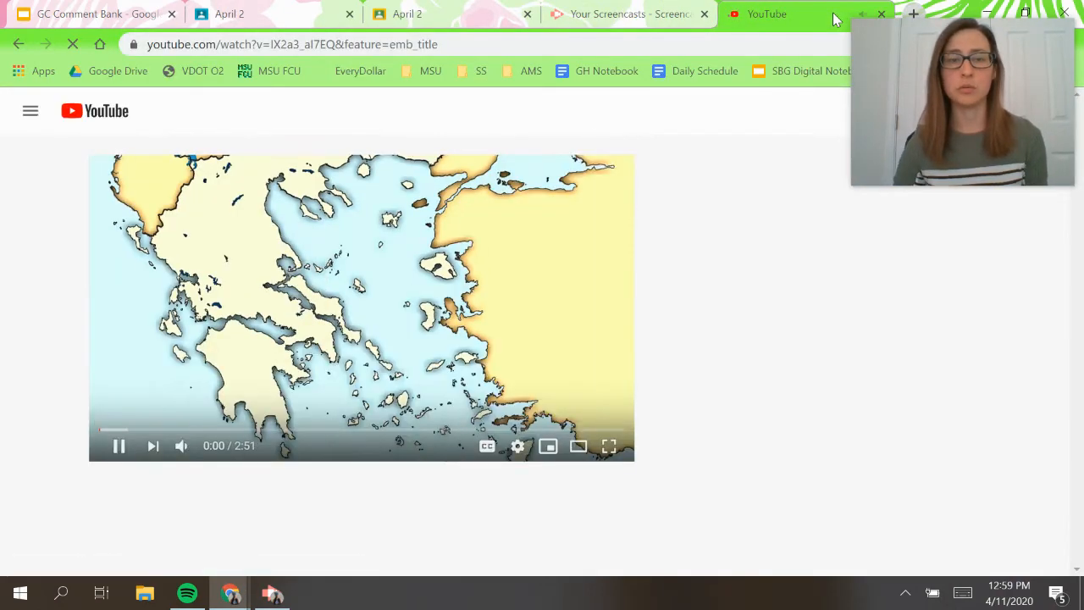
pyautogui.click(119, 446)
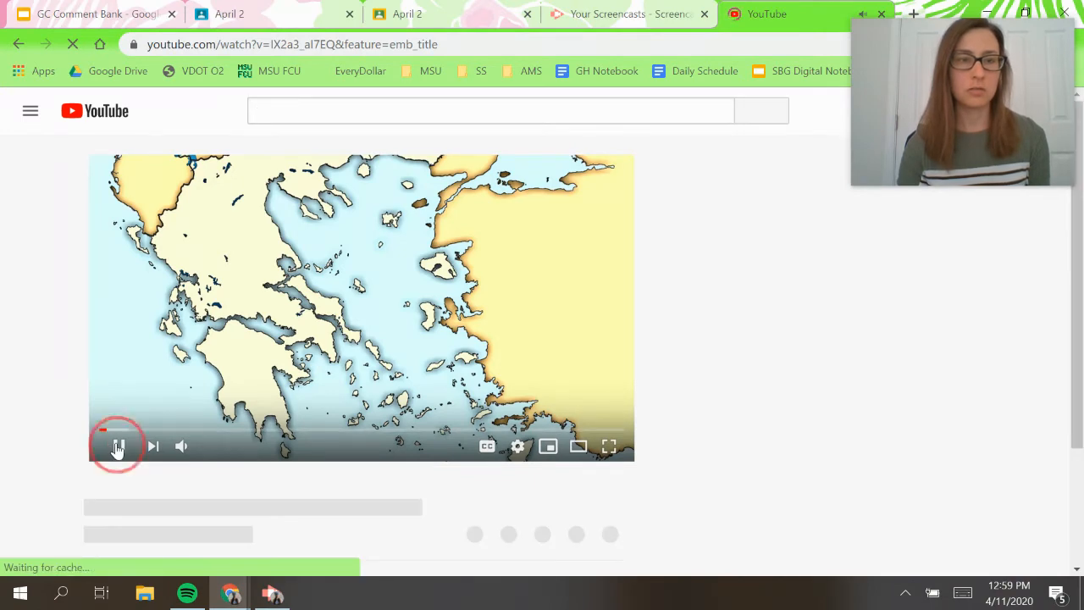
# Select the text of item 2 about Latin in the student's document, and copy the city-state video's URL from YouTube
pyautogui.click(503, 10)
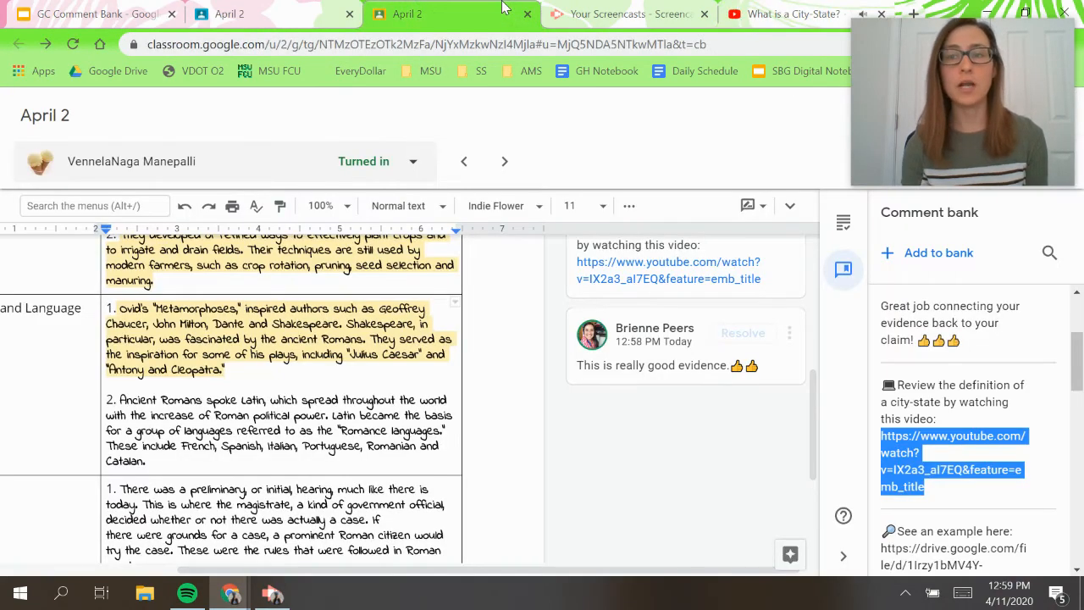
pyautogui.click(335, 409)
pyautogui.moveTo(149, 462); pyautogui.dragTo(117, 399)
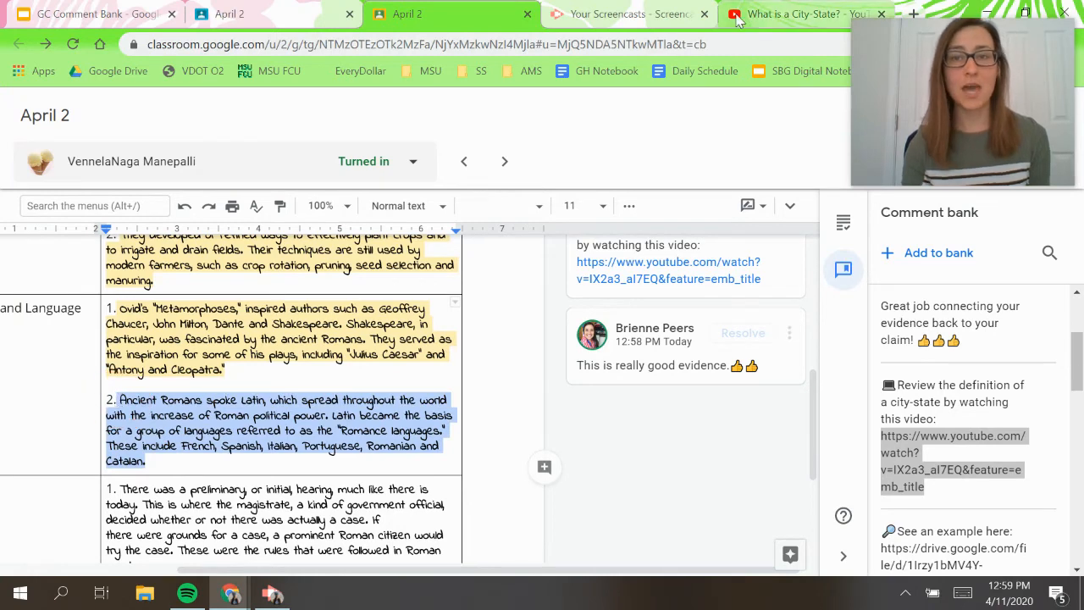
pyautogui.click(737, 19)
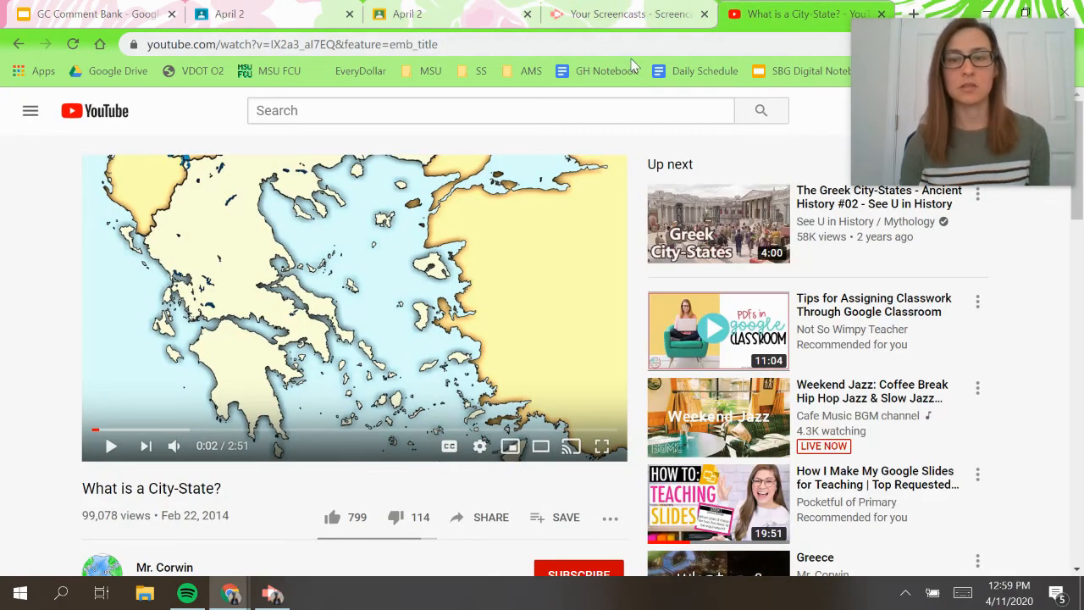
pyautogui.click(568, 42)
pyautogui.rightClick(567, 42)
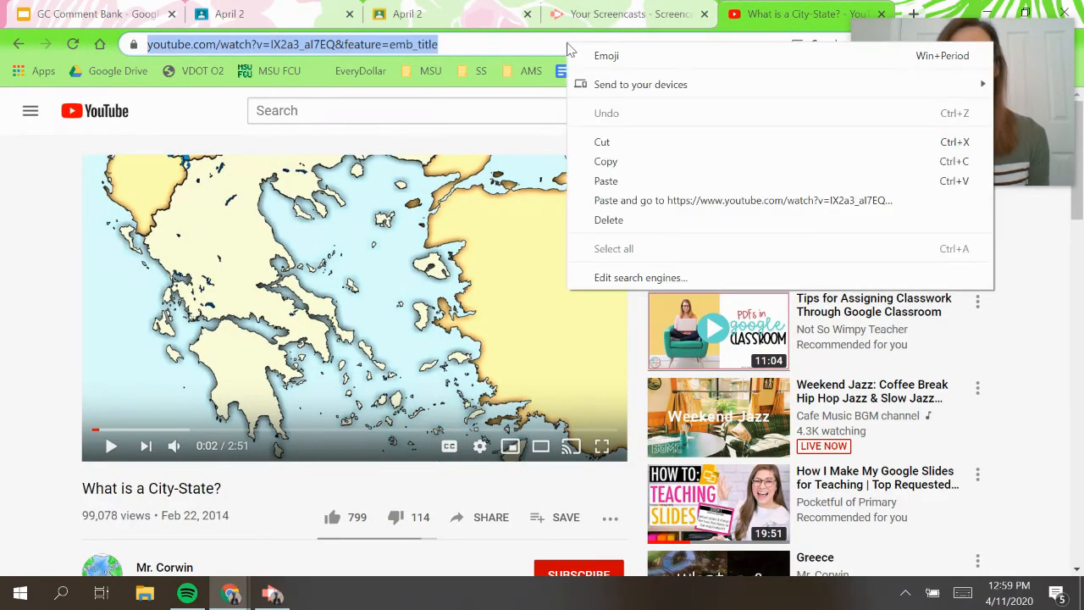
pyautogui.click(642, 162)
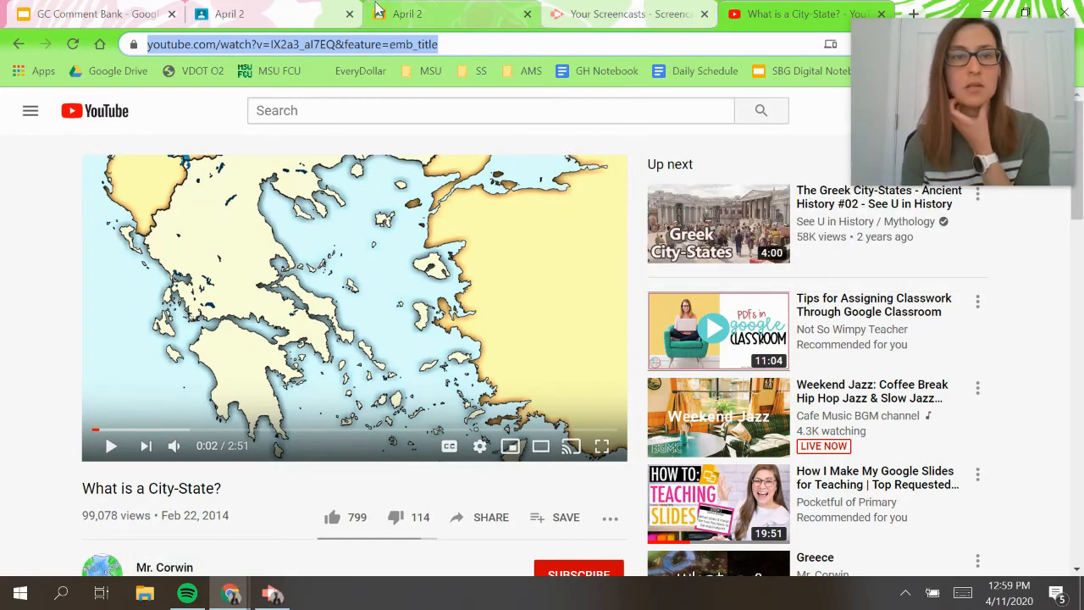
# Post the comment "Rewatch this video for clarification:" with the copied YouTube URL on the selected Latin item
pyautogui.click(404, 10)
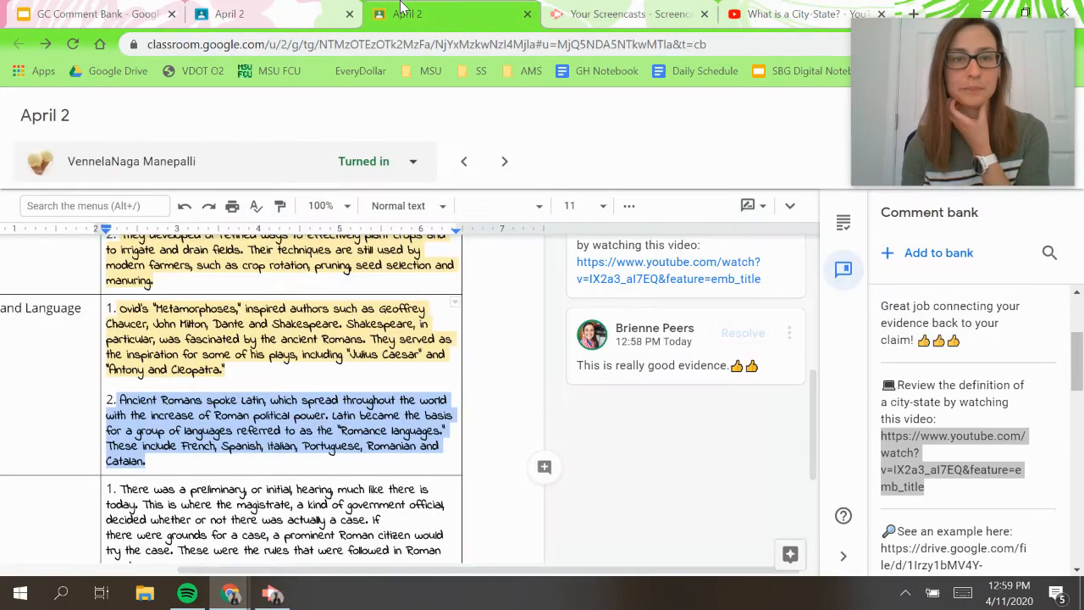
pyautogui.click(546, 466)
pyautogui.write('Rewatch t')
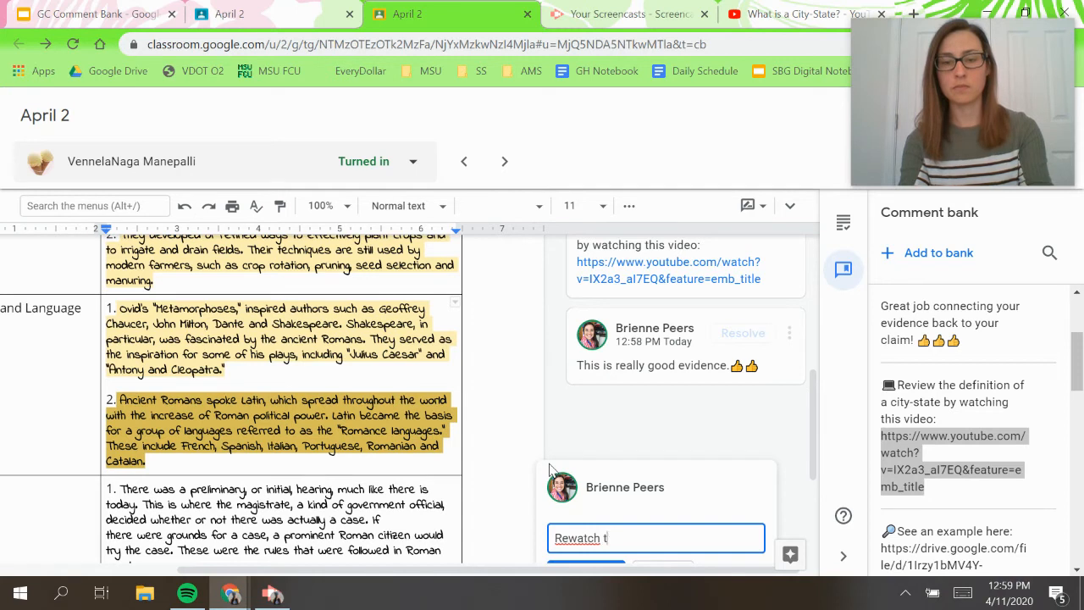
pyautogui.write('his video for c')
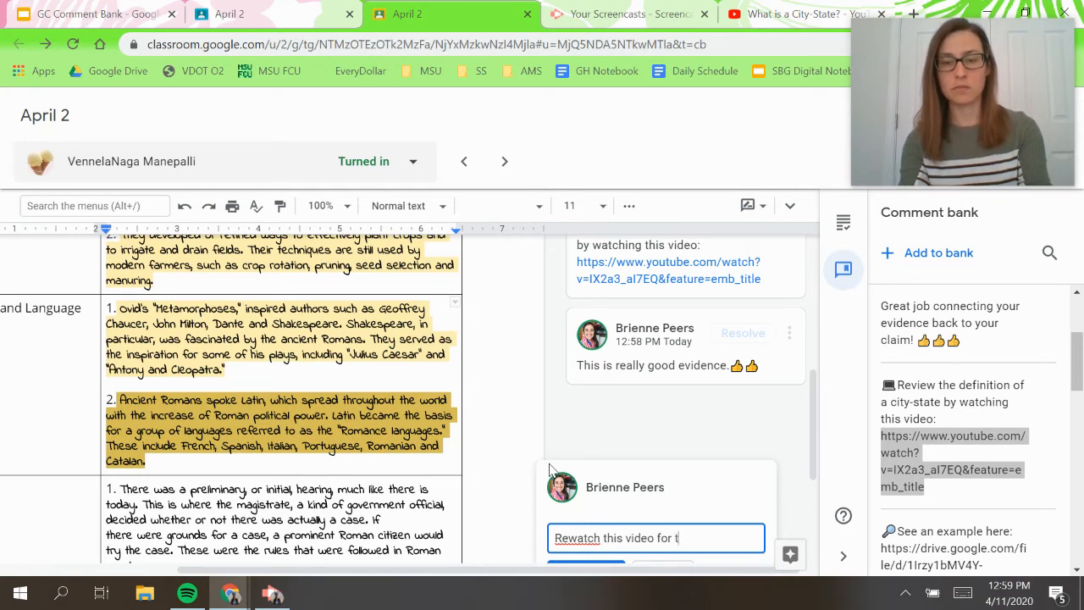
pyautogui.write('larificati')
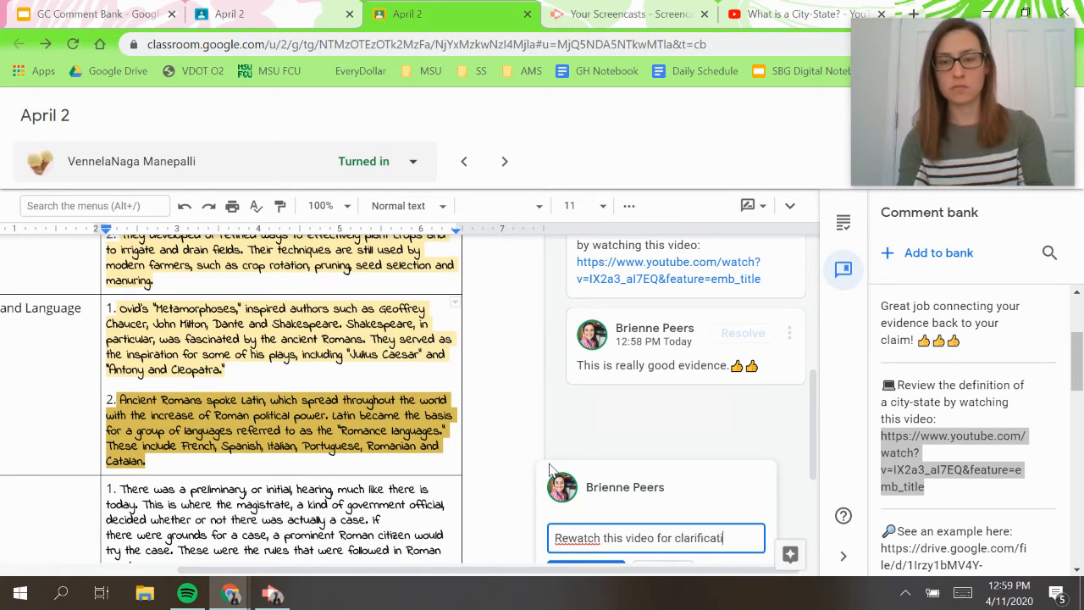
pyautogui.write('on:')
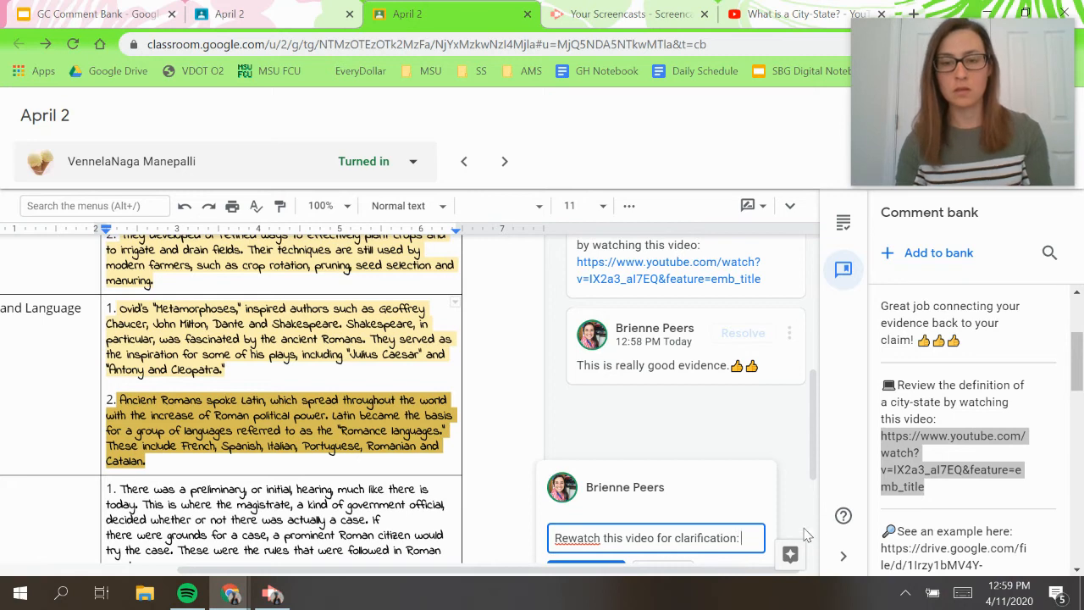
pyautogui.hotkey('ctrl', 'v')
pyautogui.moveTo(813, 392); pyautogui.dragTo(807, 455)
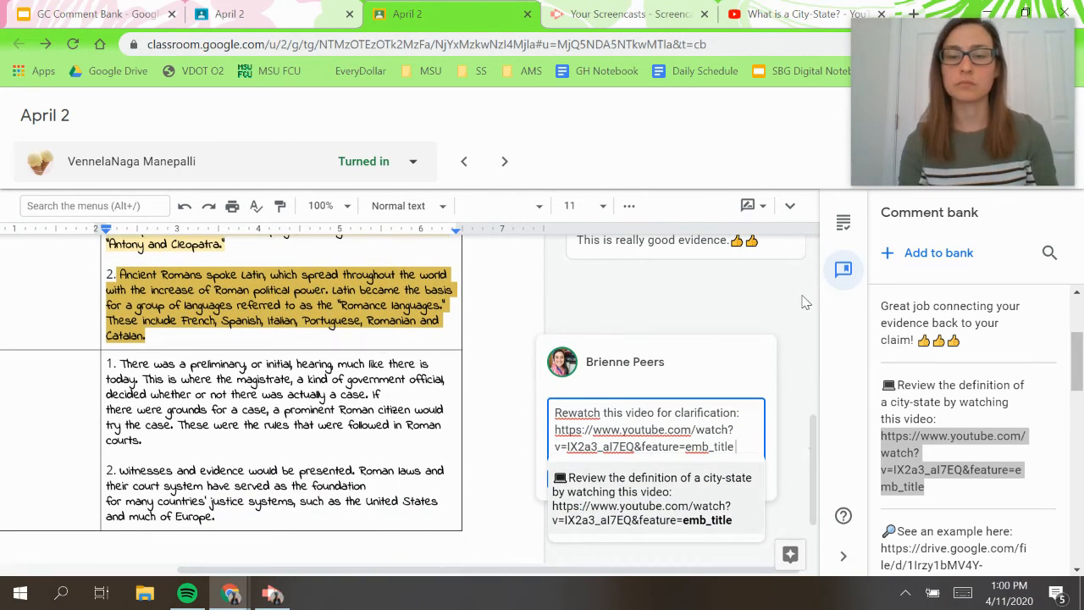
pyautogui.click(719, 441)
pyautogui.click(585, 479)
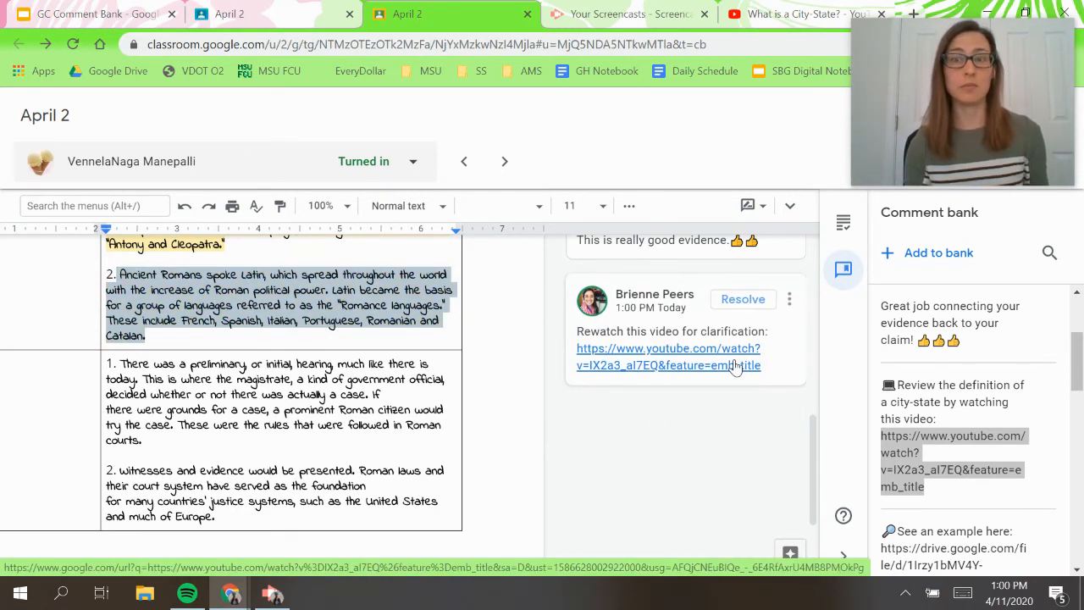
# Test the YouTube link in the posted "Rewatch this video for clarification:" comment, and close both YouTube video tabs
pyautogui.click(734, 365)
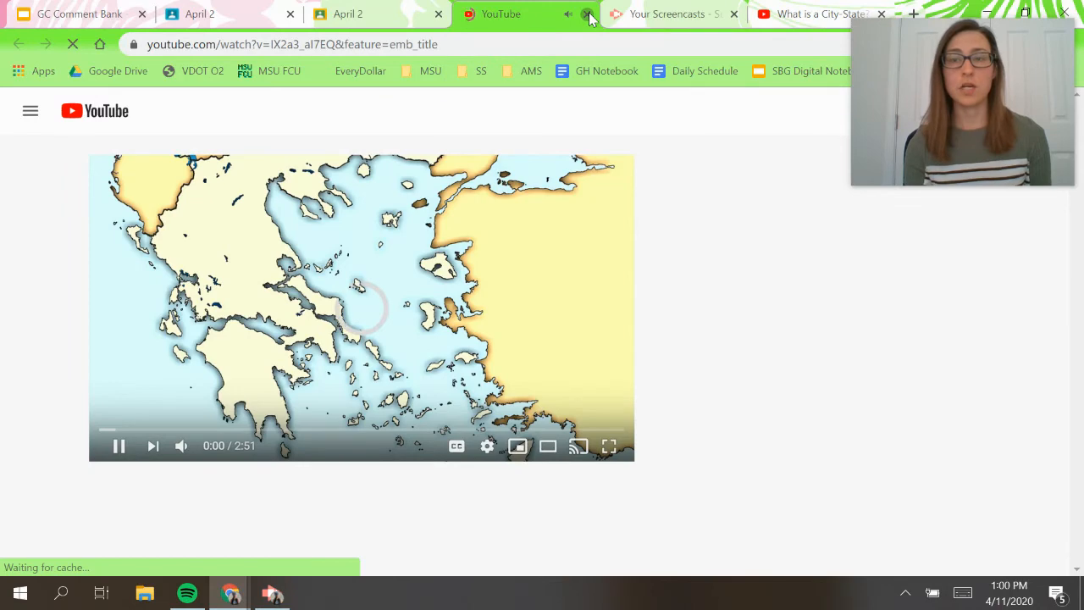
pyautogui.click(588, 15)
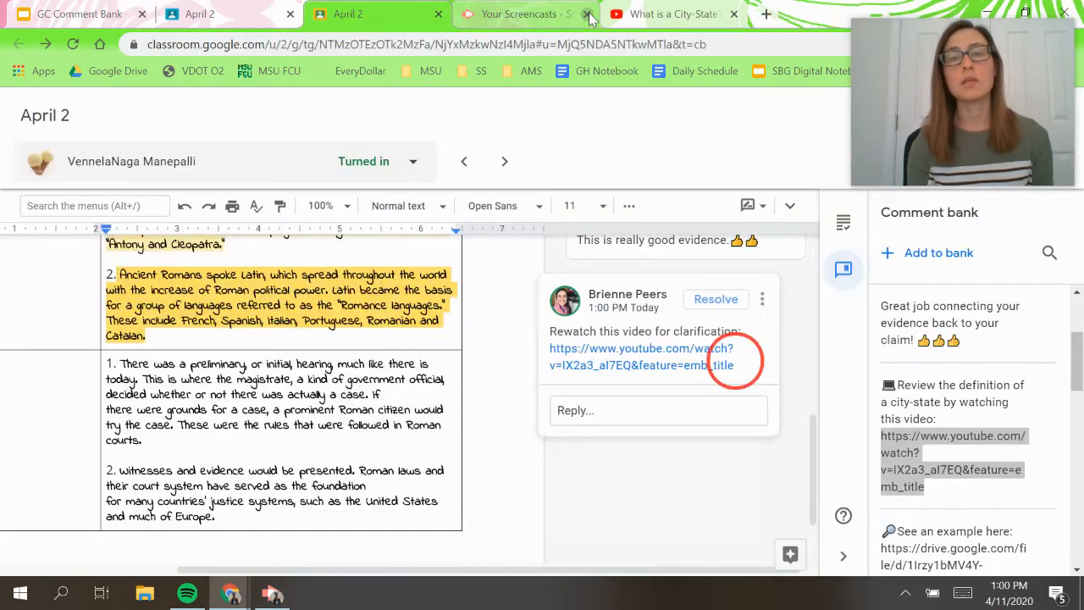
pyautogui.click(734, 19)
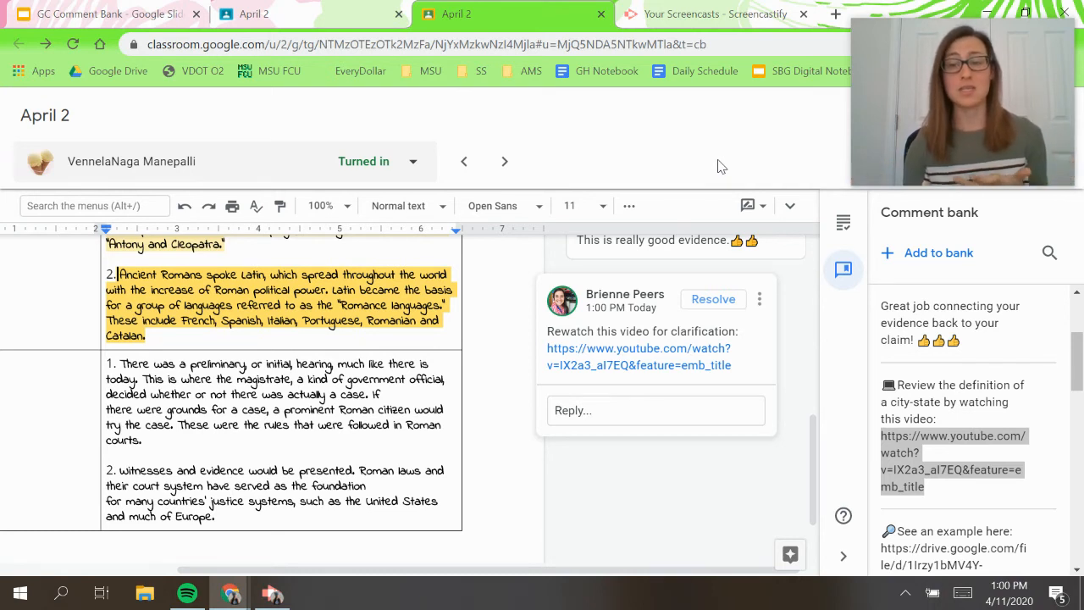
# Review the saved comment bank entries with links and emojis, and check the options available for the posted video comment
pyautogui.moveTo(1079, 347); pyautogui.dragTo(1081, 381)
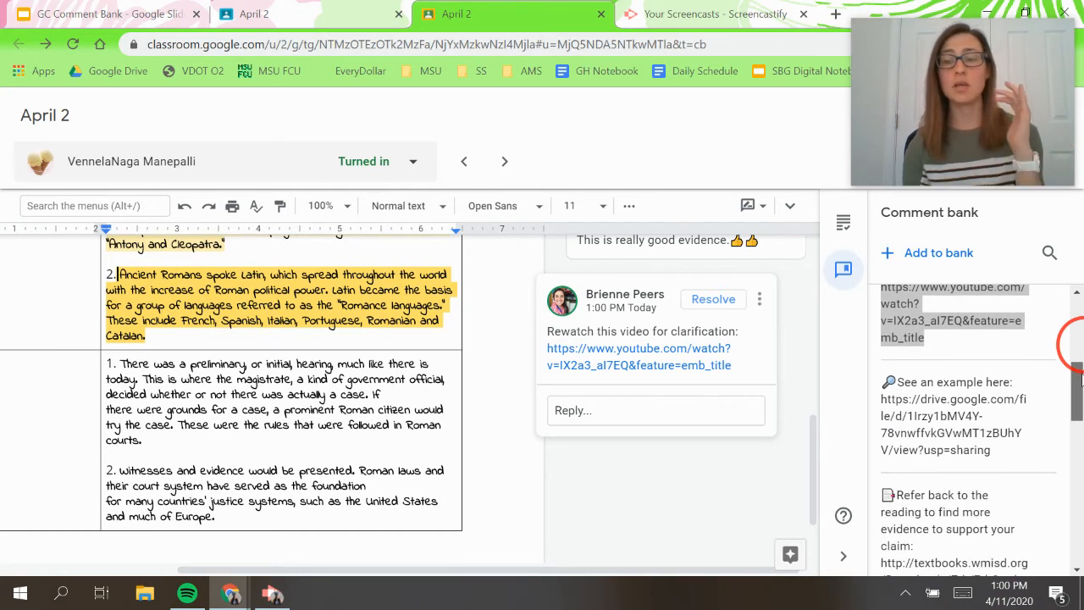
pyautogui.moveTo(1081, 381); pyautogui.dragTo(1081, 407)
pyautogui.click(968, 445)
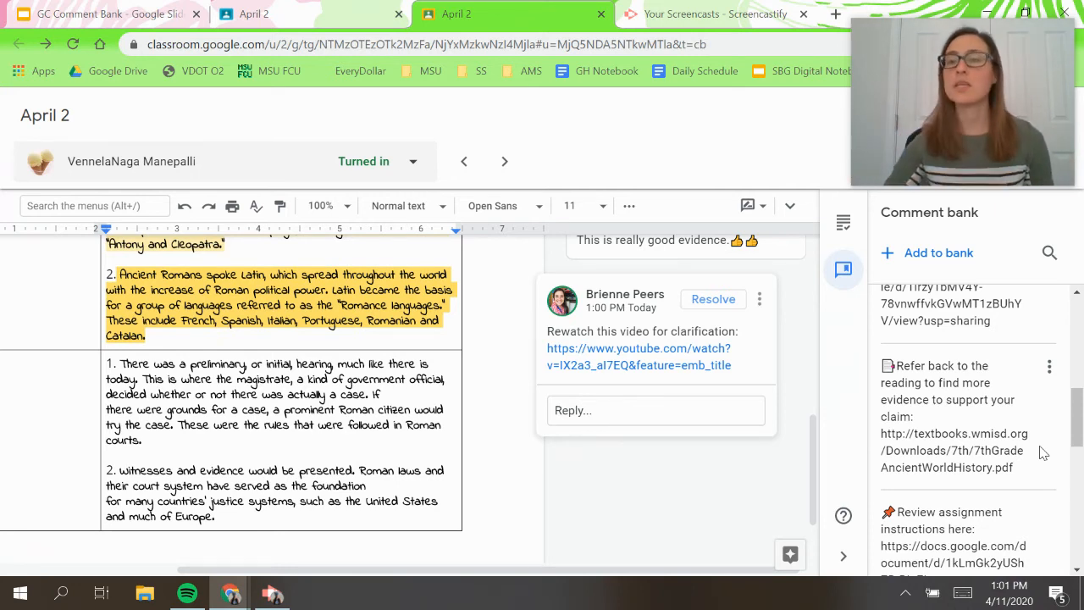
pyautogui.click(1079, 422)
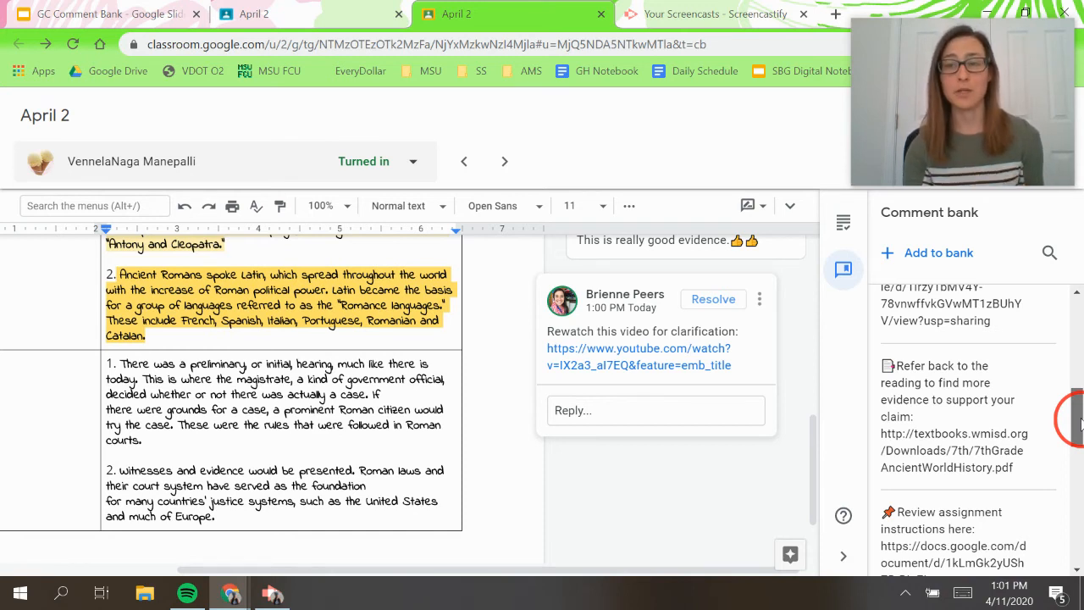
pyautogui.scroll(-6, 1080, 421)
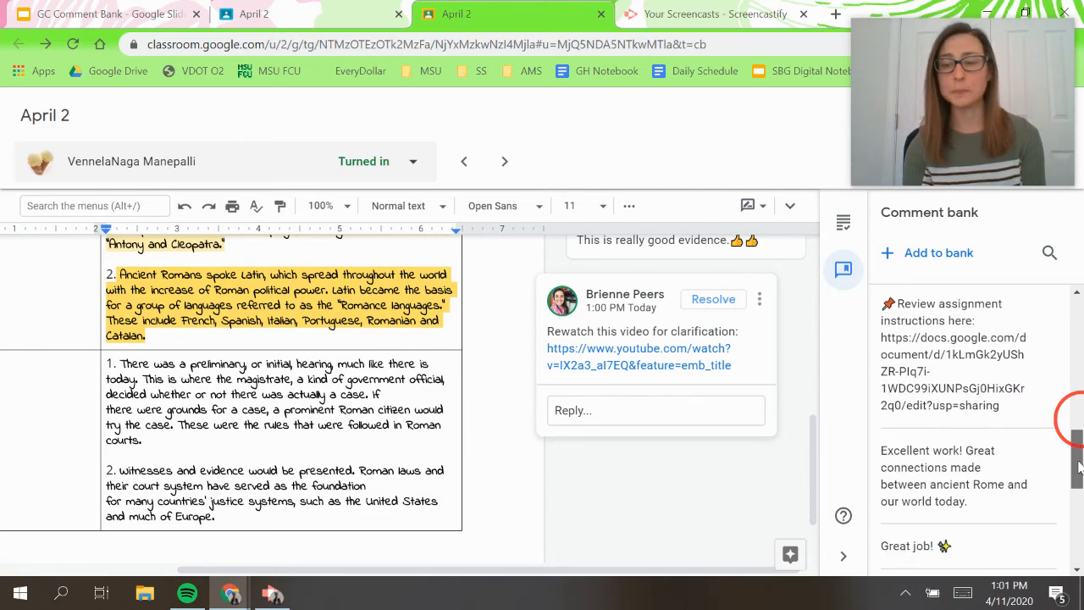
pyautogui.scroll(10, 1071, 415)
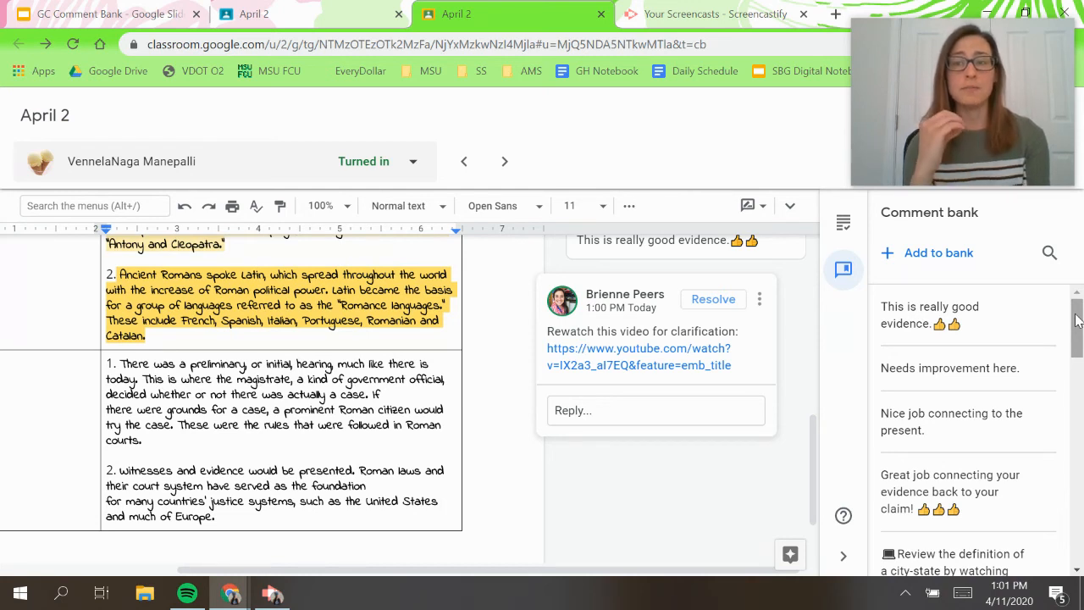
pyautogui.click(760, 299)
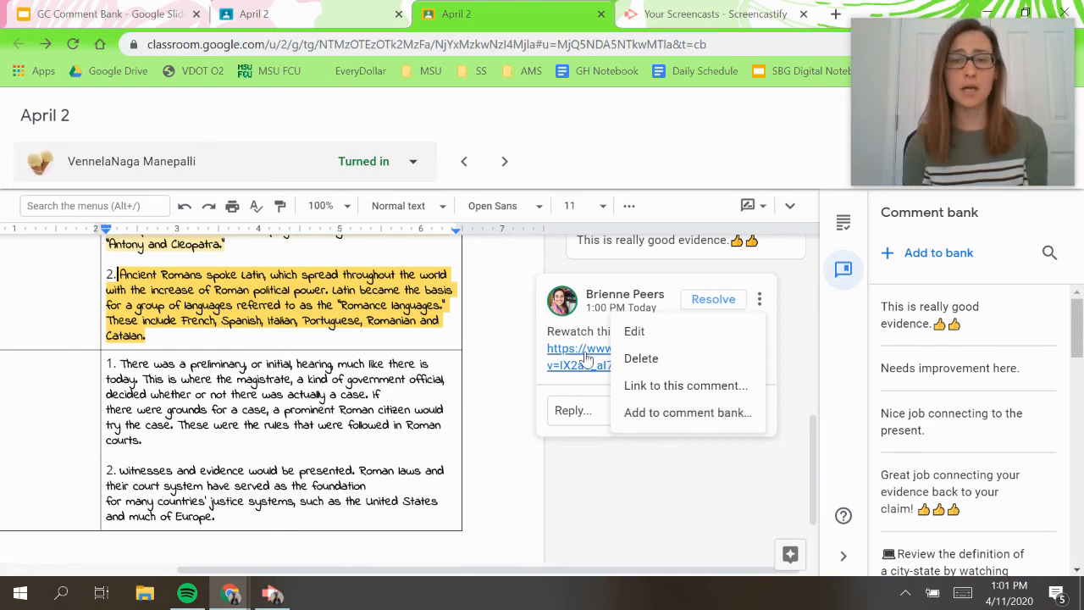
pyautogui.click(426, 356)
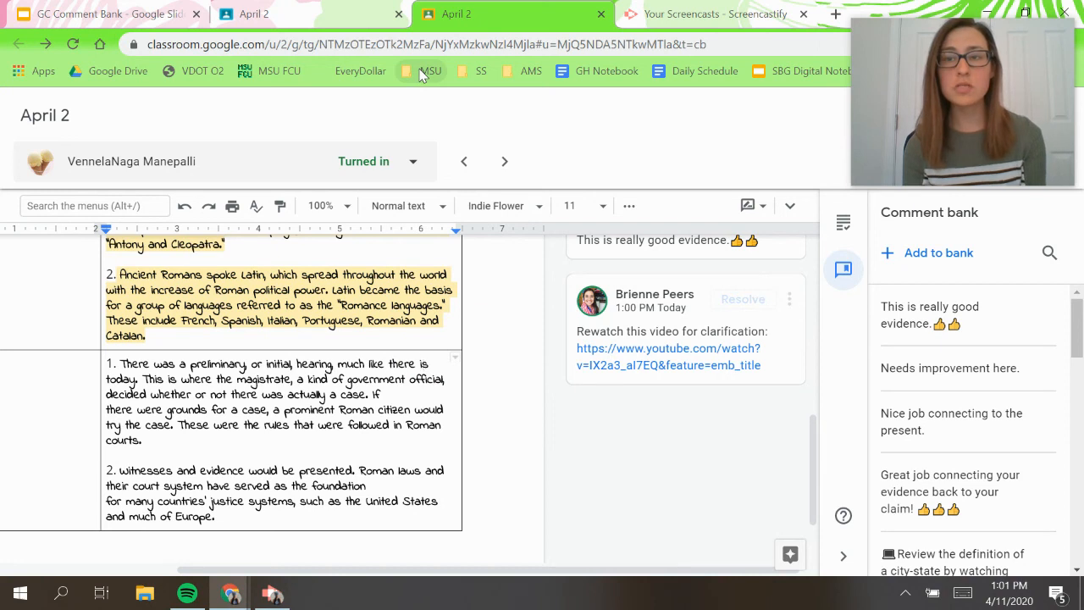
# Examine the private comment field and the highlighted Latin item's comment, and return to the comment bank
pyautogui.click(843, 222)
pyautogui.click(956, 384)
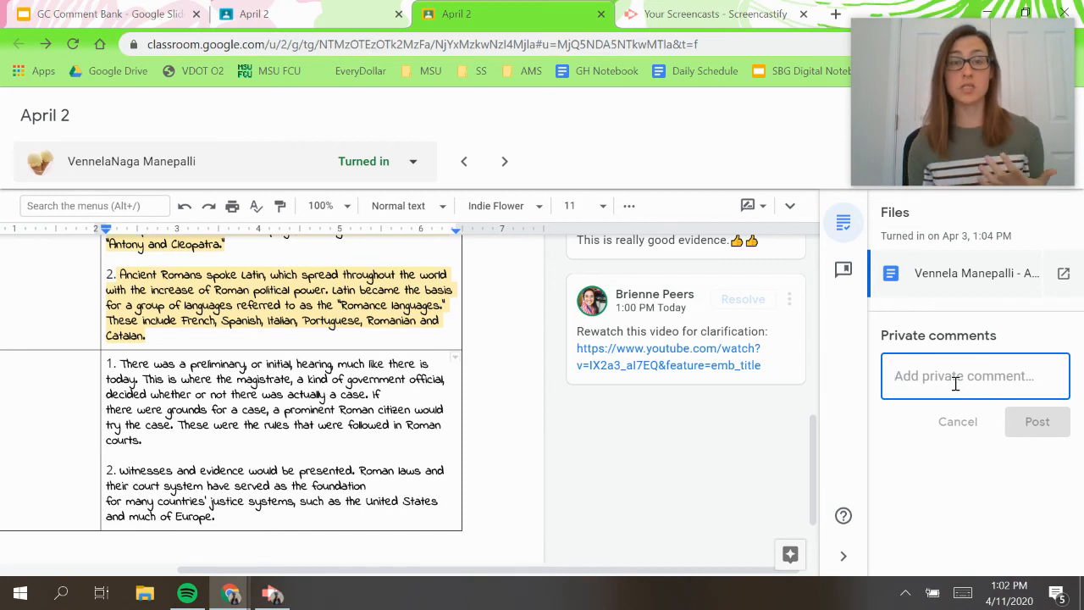
pyautogui.click(405, 304)
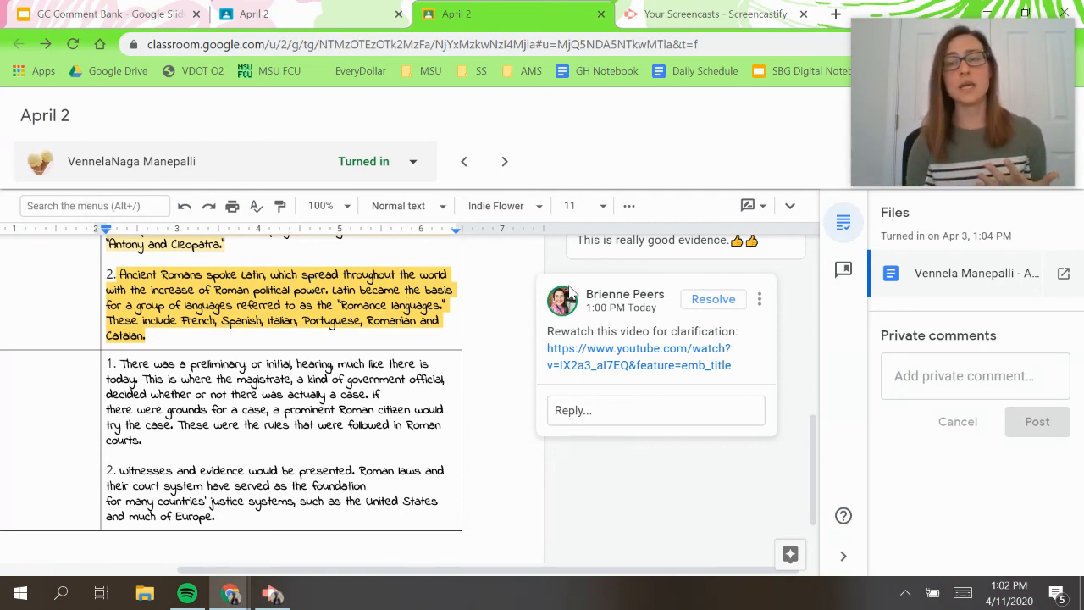
pyautogui.click(968, 376)
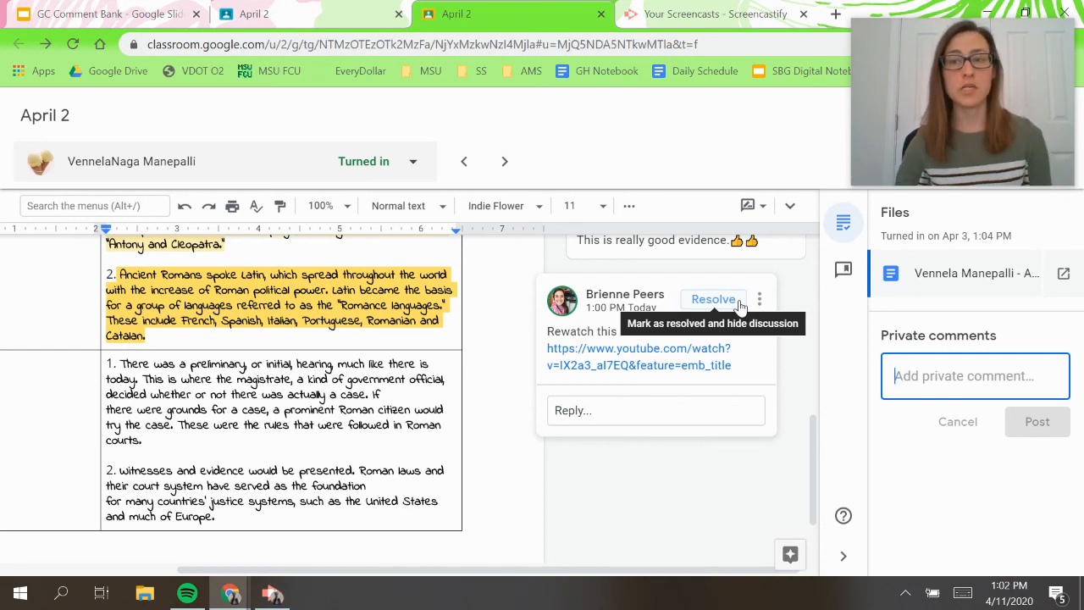
pyautogui.click(841, 271)
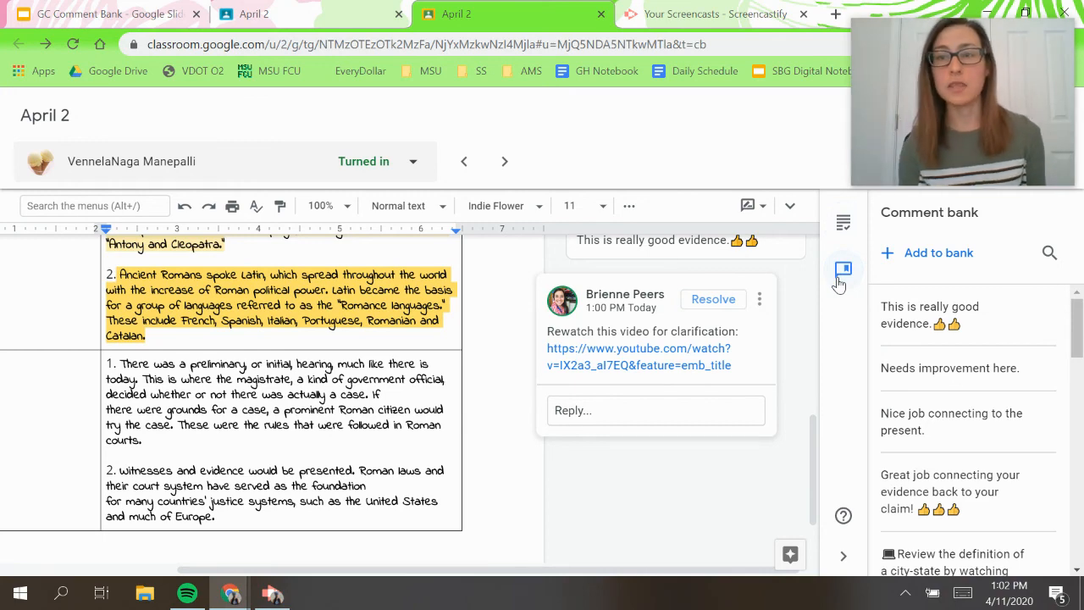
# Switch to the GC Comment Bank presentation in Google Slides and advance to the closing "Thank you!" slide
pyautogui.click(144, 12)
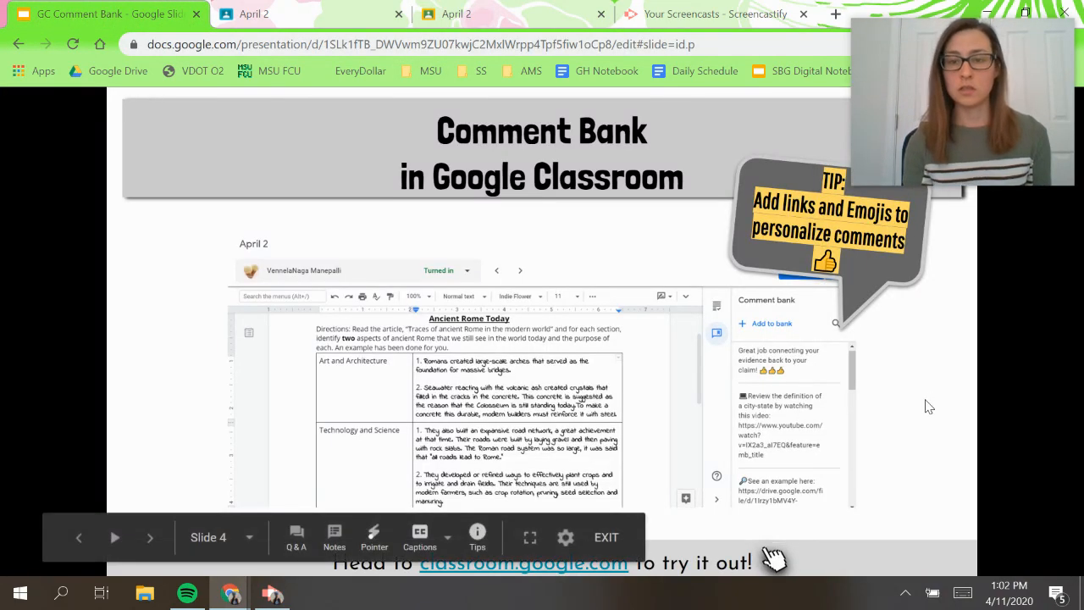
pyautogui.click(926, 314)
pyautogui.press('Right')
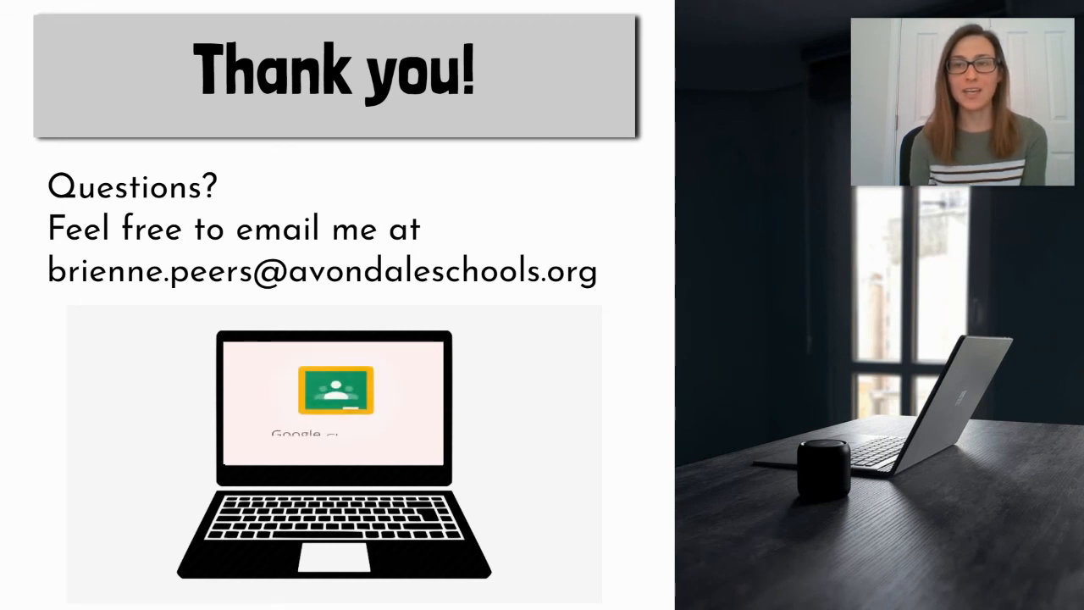
pyautogui.moveTo(971, 132)
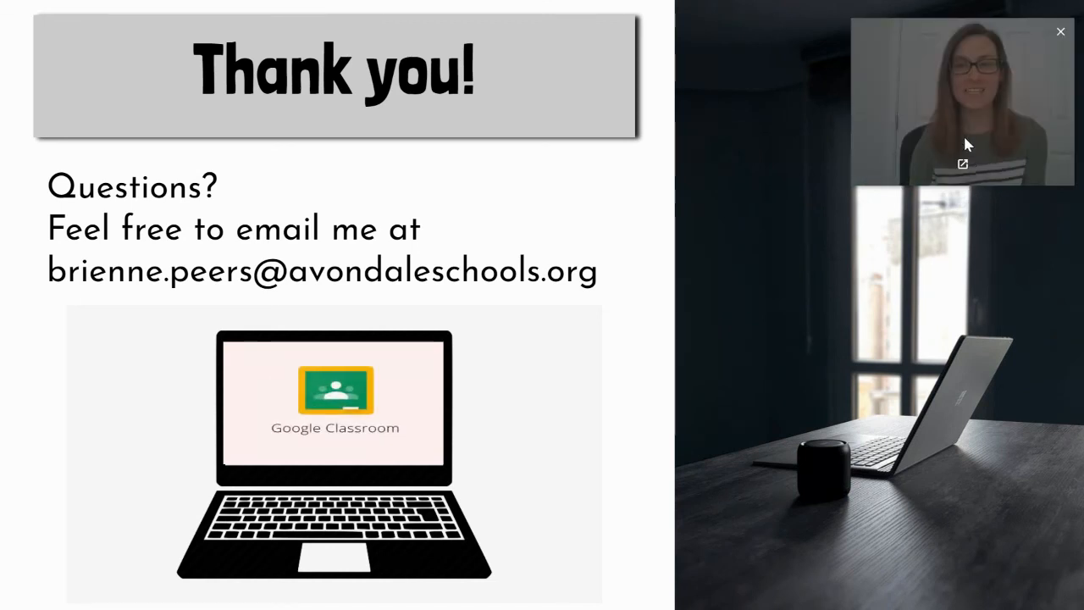